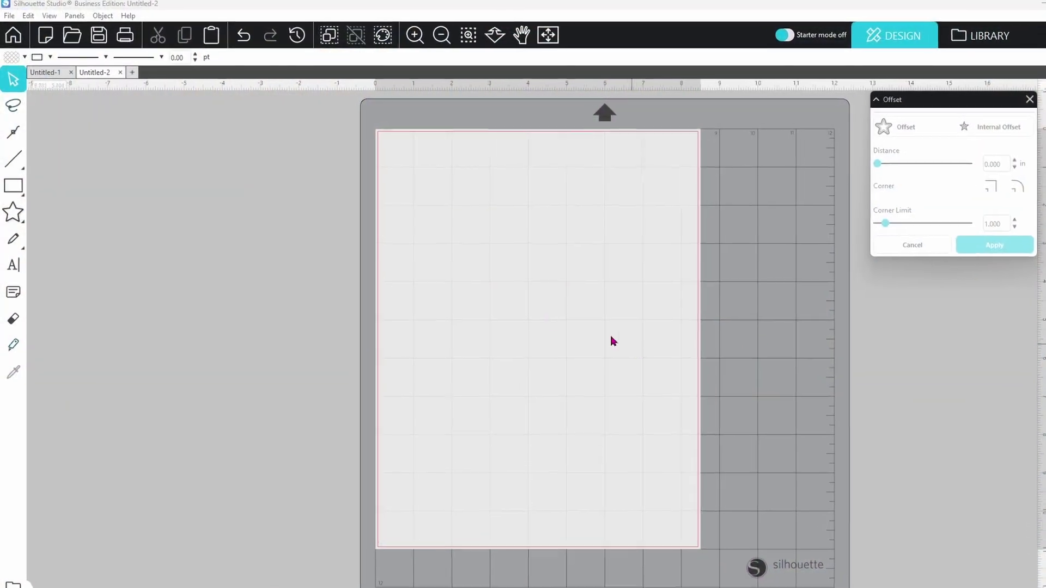
- Draw an 8 × 10 in rectangle, park it left of the mat, and drag a copy onto the mat
click(18, 181)
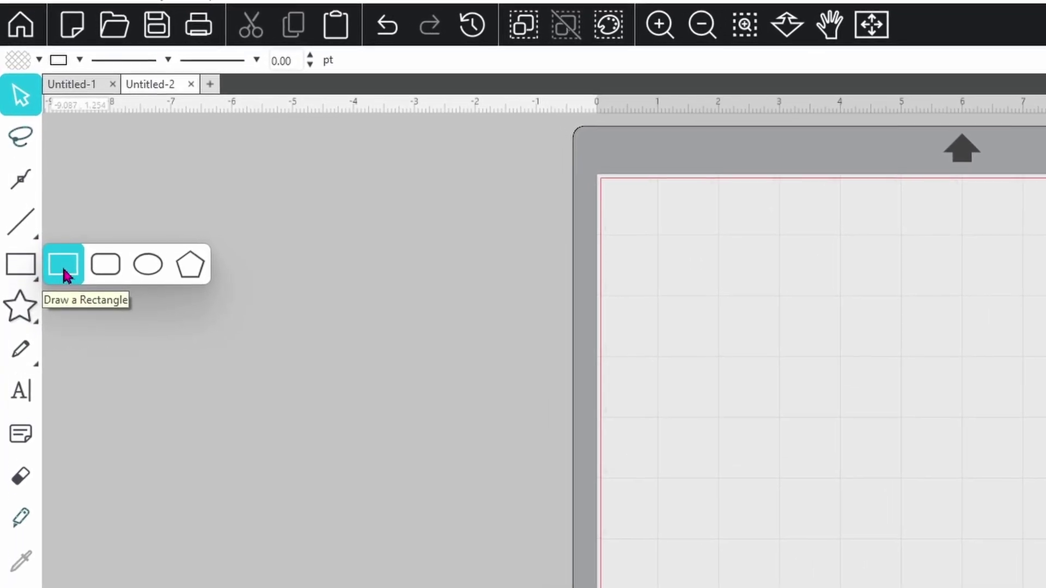
click(63, 271)
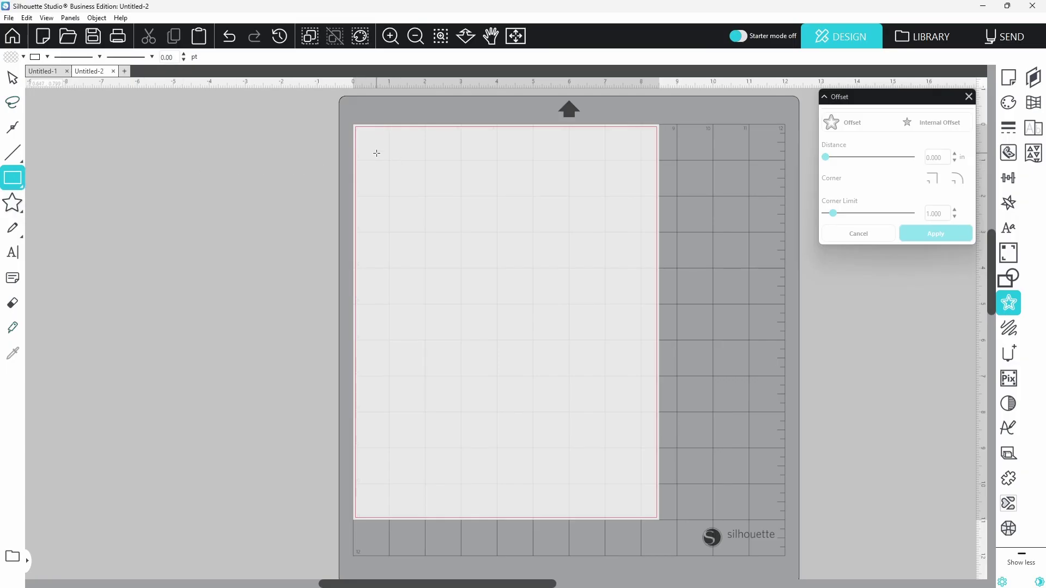
mouse_move(374, 142)
mouse_down()
mouse_move(555, 294)
mouse_move(636, 425)
mouse_move(641, 492)
mouse_up()
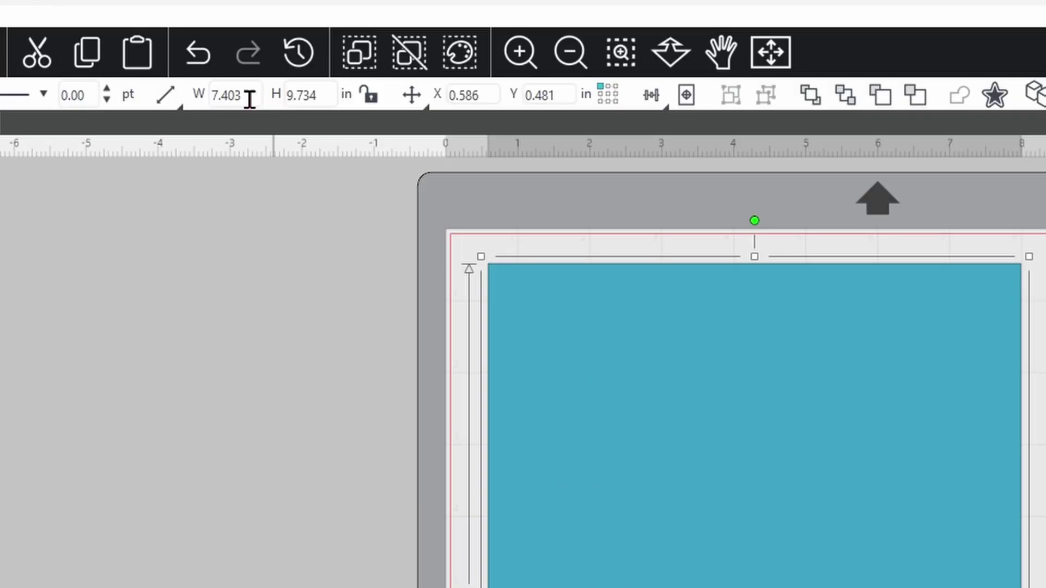
double_click(250, 99)
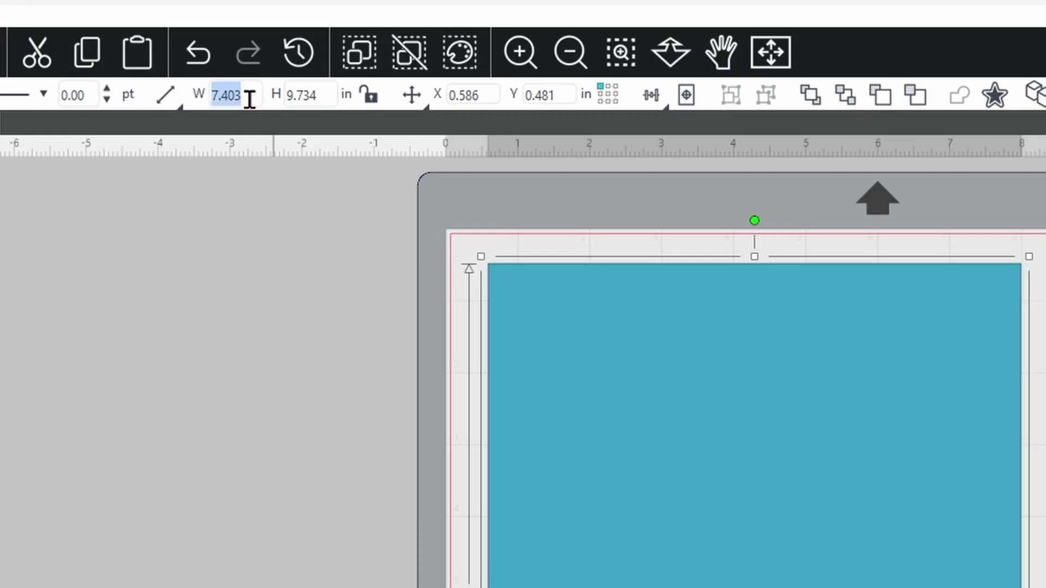
text(8)
key(Return)
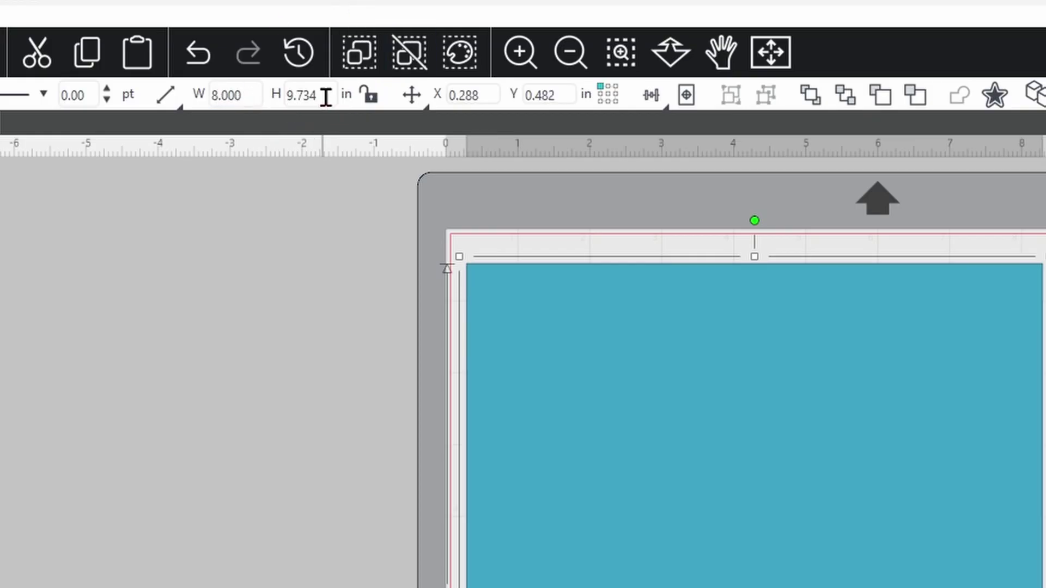
double_click(305, 96)
text(10)
key(Return)
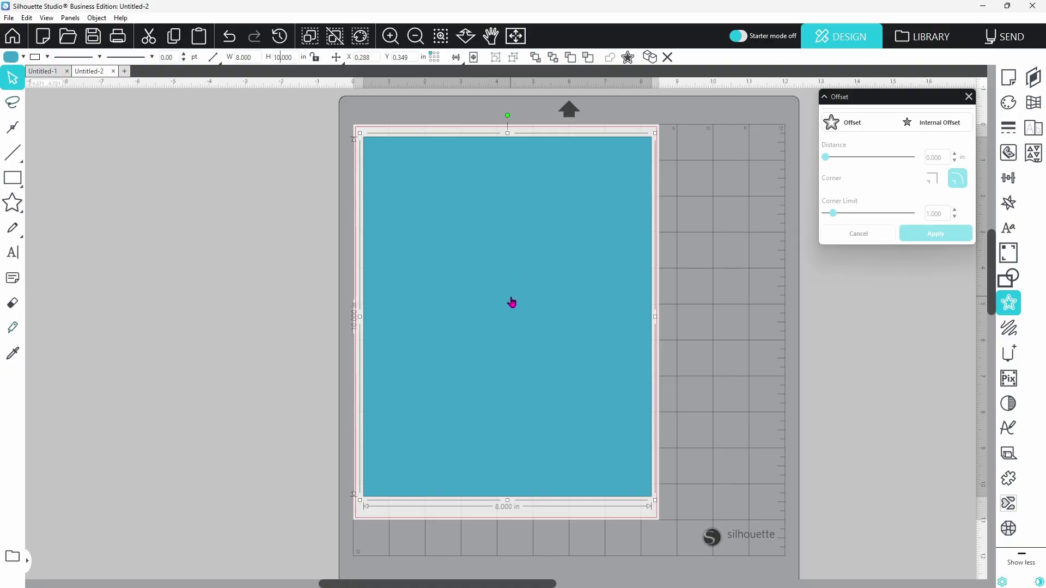
drag(512, 303, 177, 290)
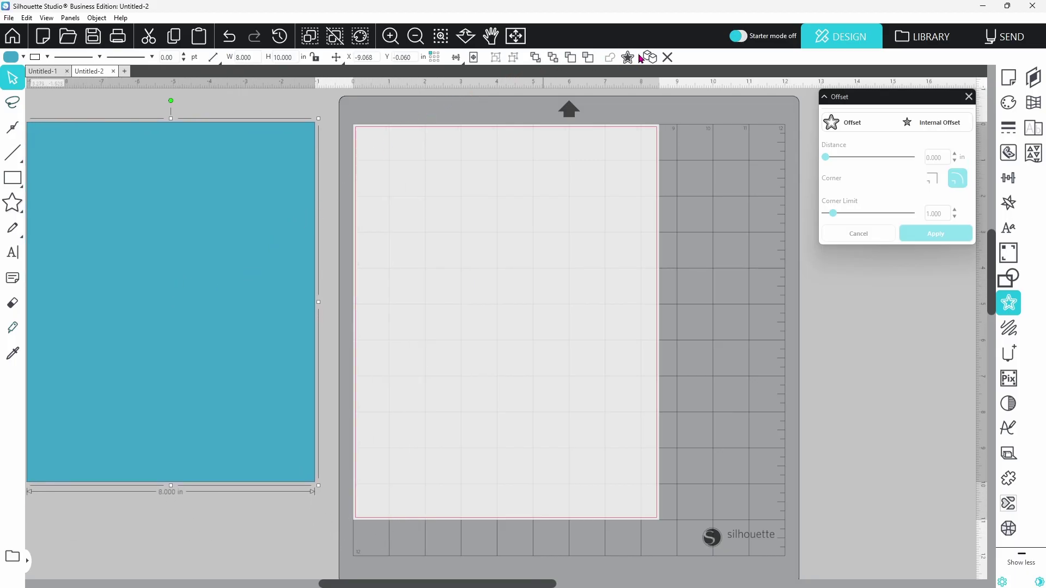
drag(204, 218, 498, 237)
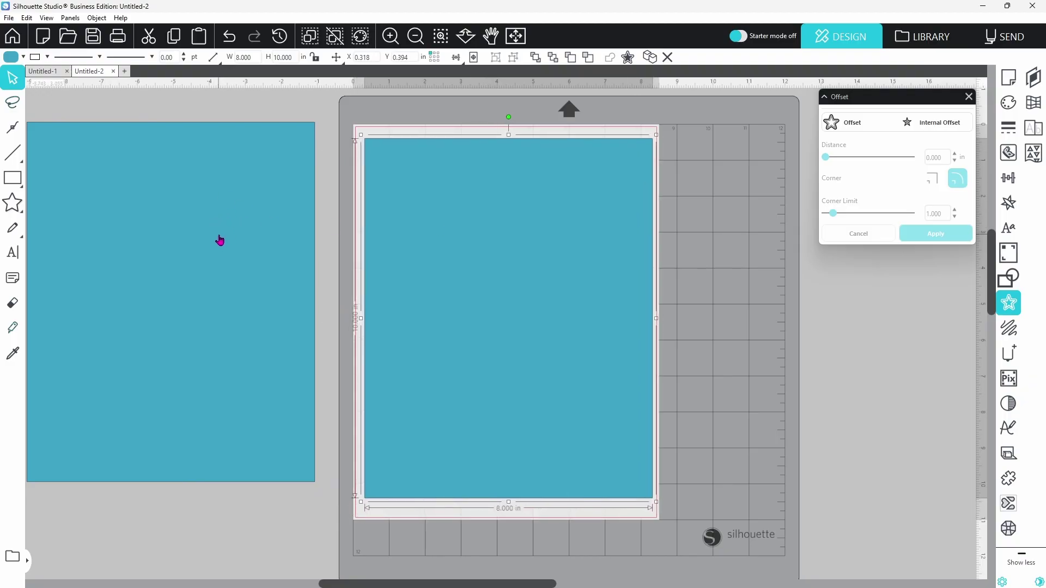
- Apply a 0.25 in internal offset to the rectangle on the mat
drag(217, 238, 445, 292)
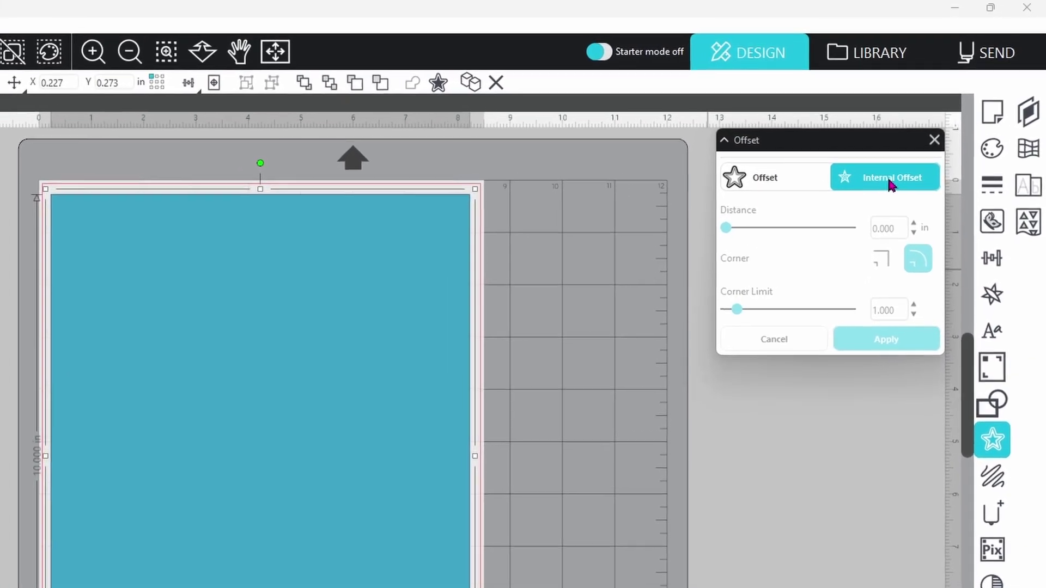
click(915, 159)
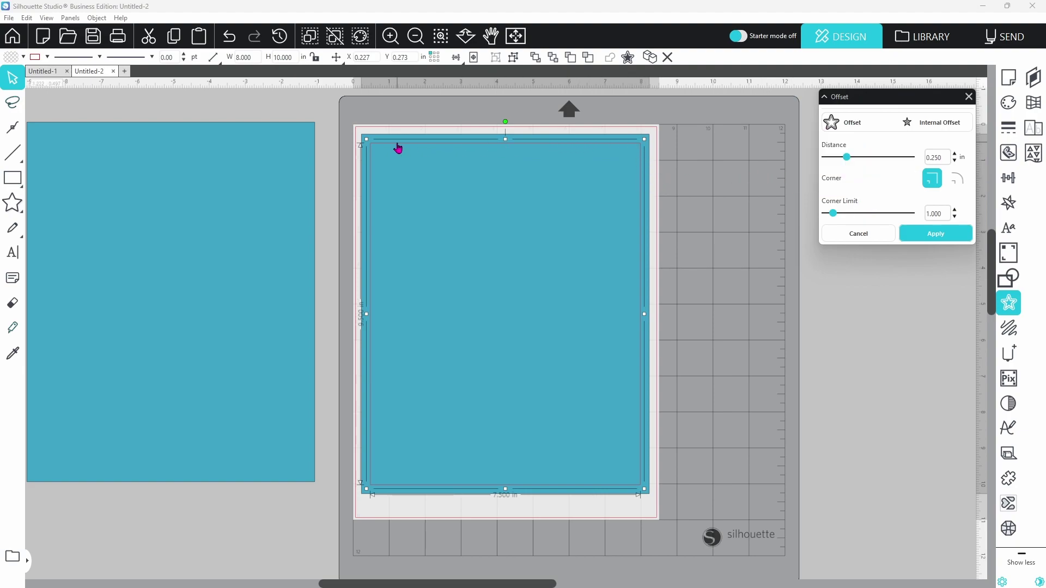
click(934, 235)
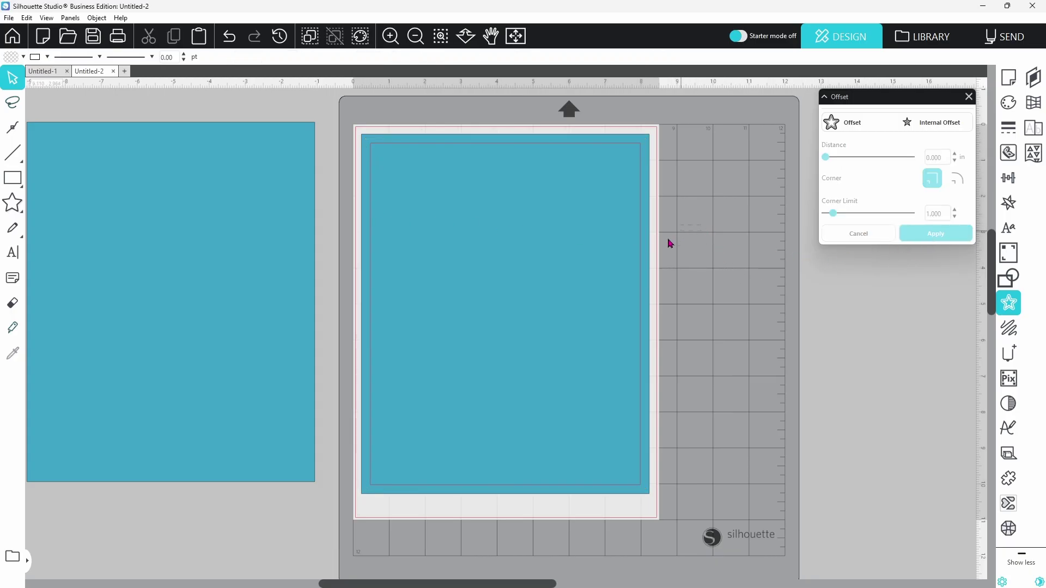
- Make both outlines a darker-blue compound-path frame and move it off the mat
click(598, 273)
right_click(598, 274)
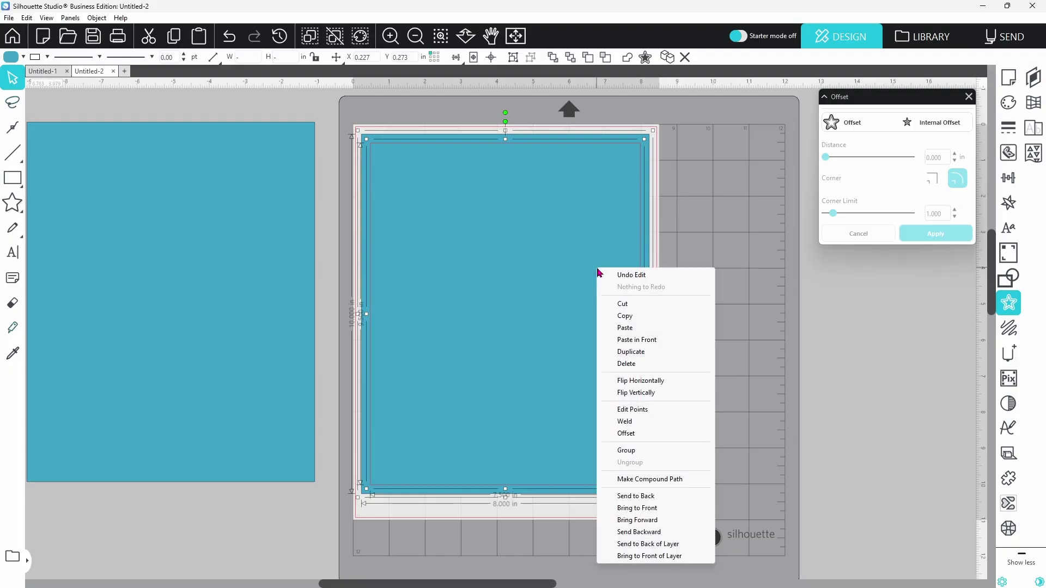
click(642, 479)
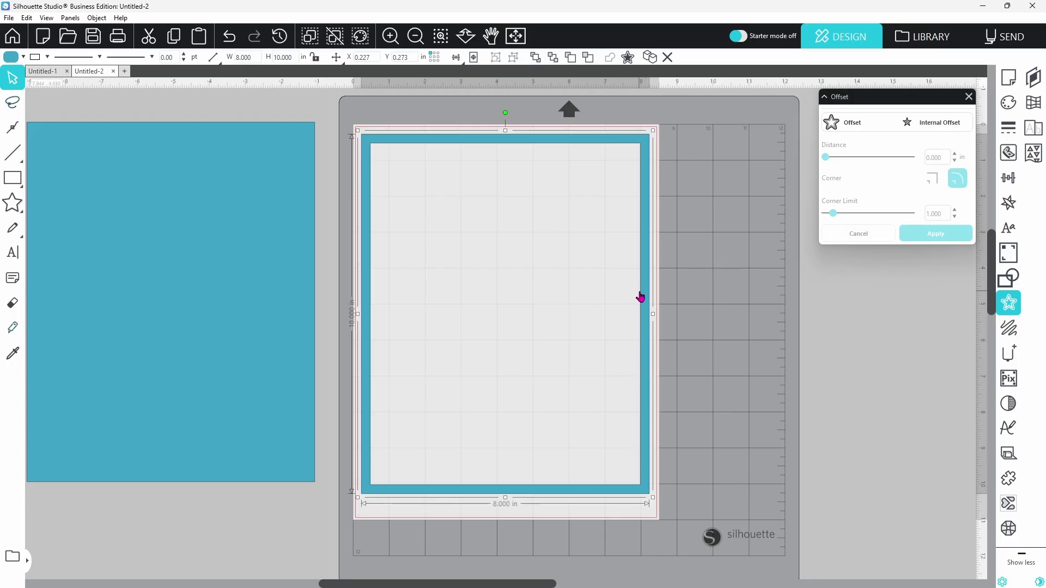
click(23, 57)
click(57, 111)
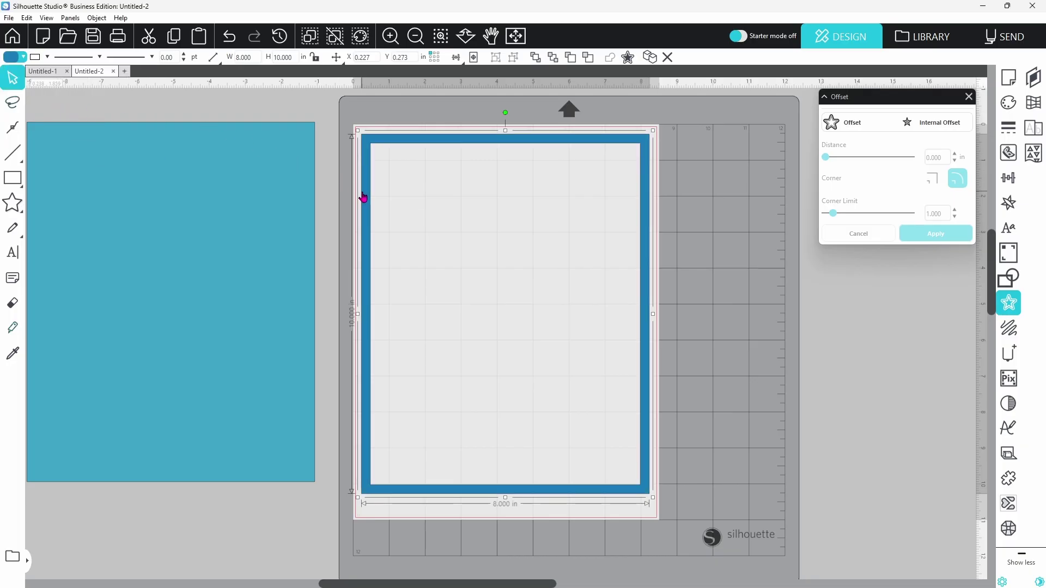
drag(361, 195, 33, 253)
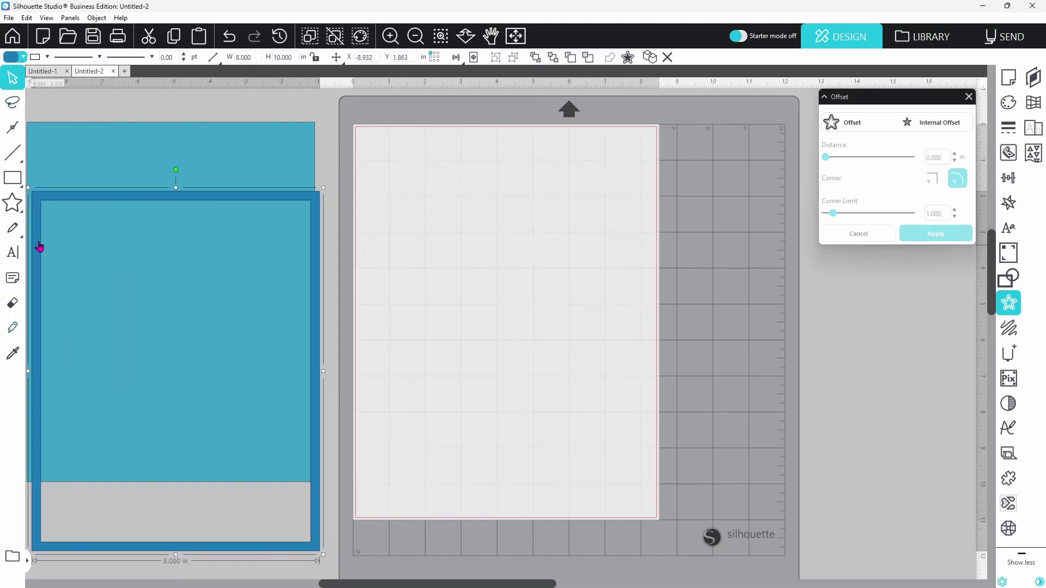
- Duplicate the spare 8 × 10 in rectangle and drag the copy onto the mat
right_click(145, 149)
click(178, 231)
drag(210, 240, 505, 248)
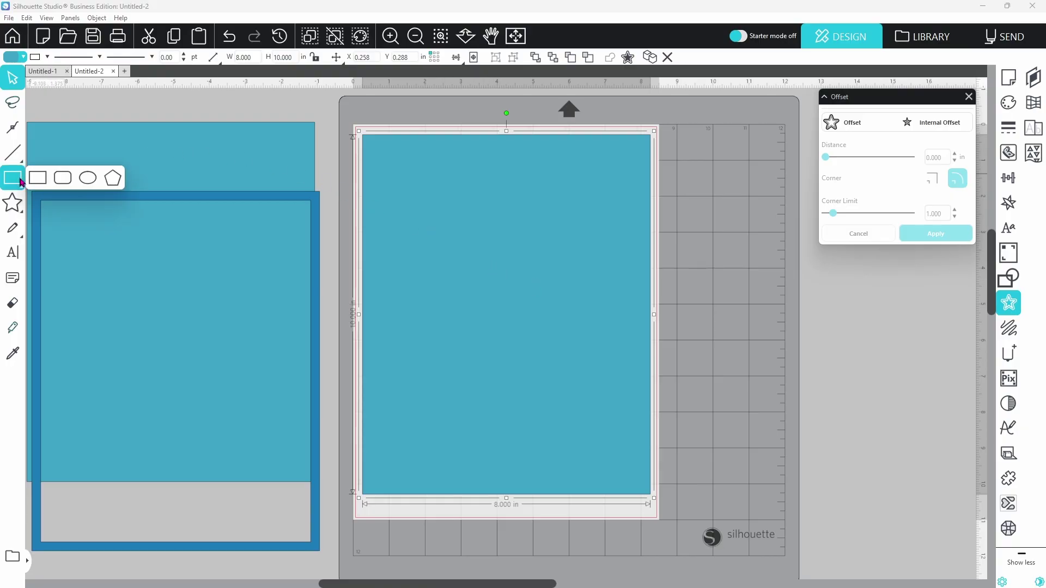
- Draw a 7 in wide rectangle near the mat's top and stretch it to about 5.238 in tall
click(32, 180)
drag(391, 175, 581, 248)
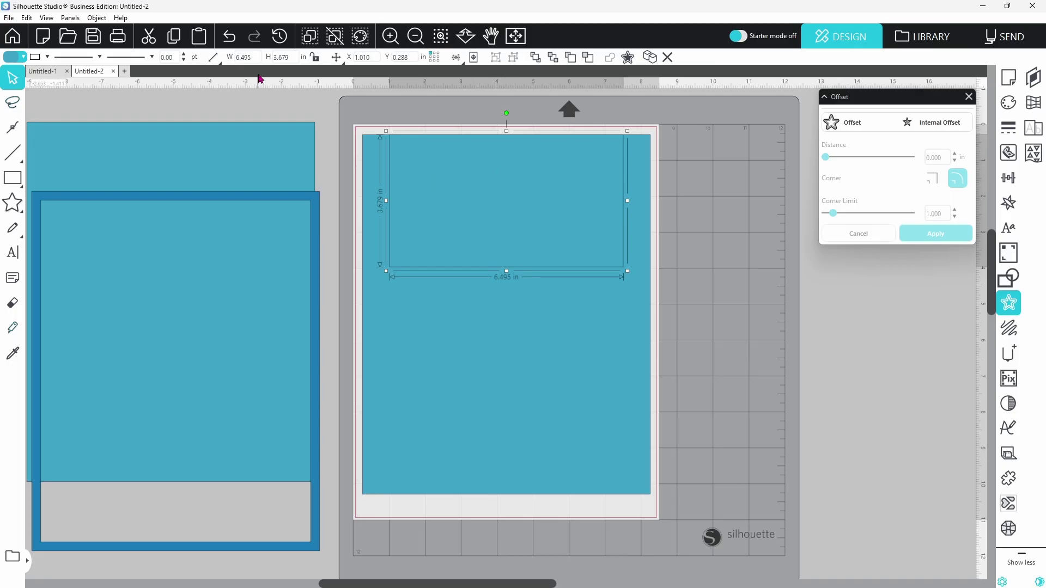
triple_click(253, 59)
text(7)
key(Return)
drag(480, 180, 140, 257)
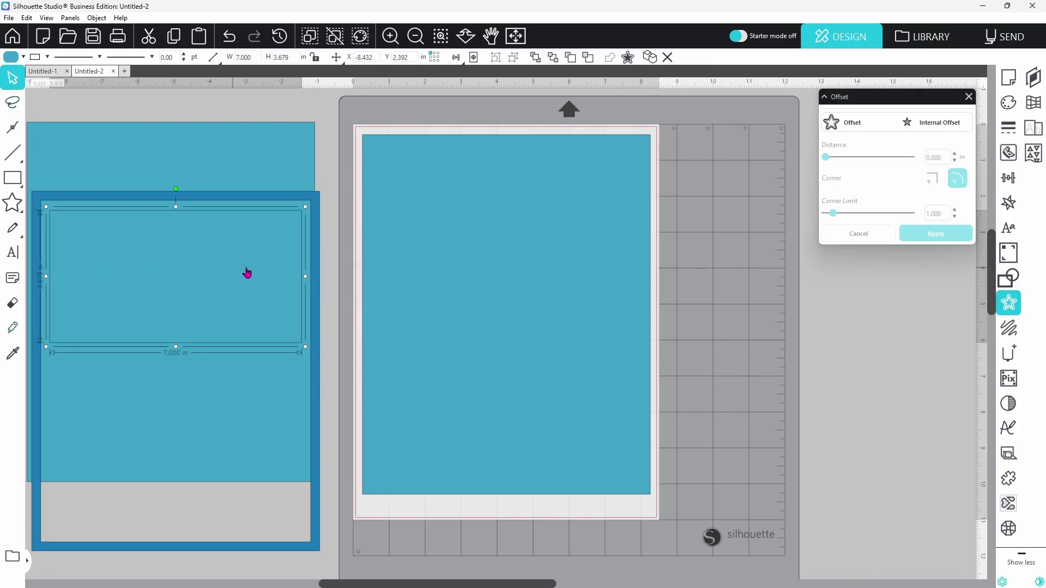
drag(220, 278, 545, 232)
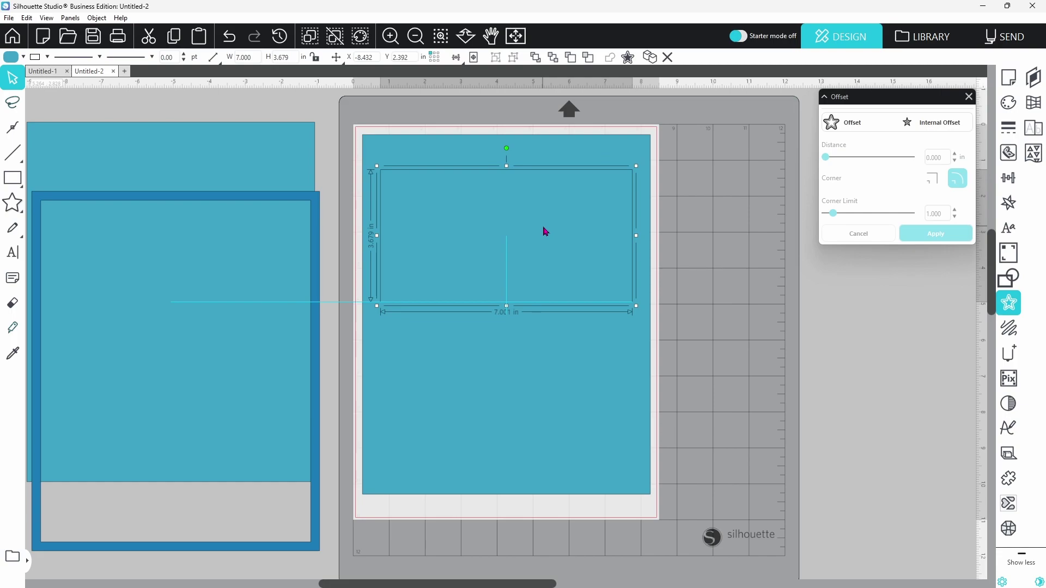
drag(546, 232, 545, 195)
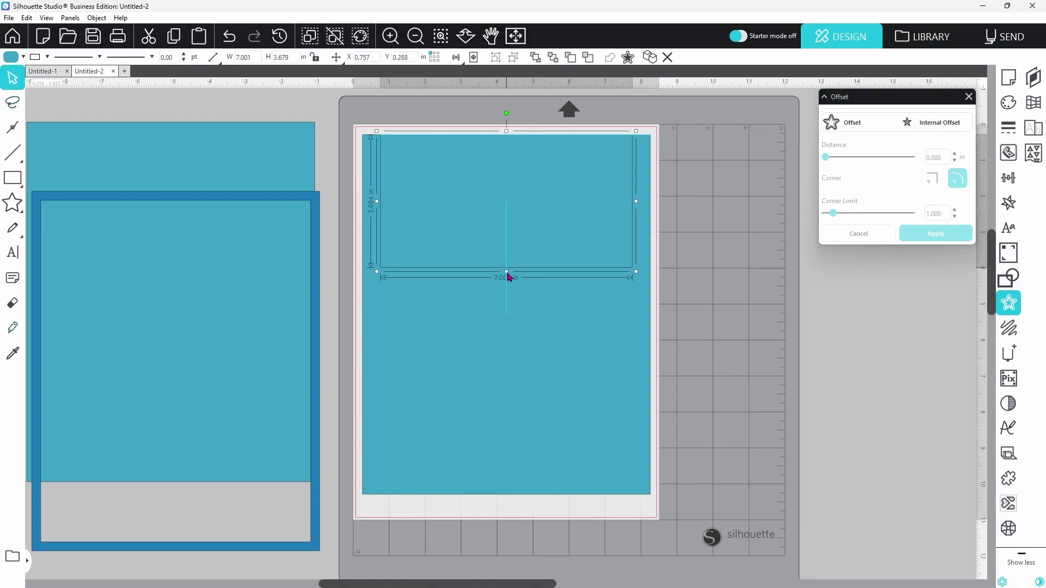
drag(507, 271, 498, 333)
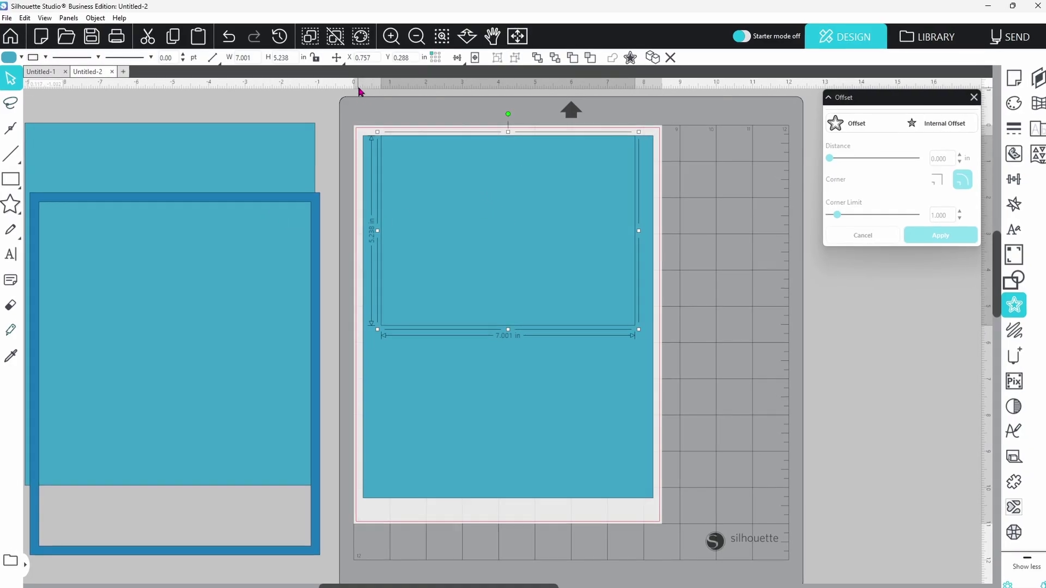
- Move the 7 in rectangle down 0.5 in, then add a 0.25 in internal offset inside it
click(336, 57)
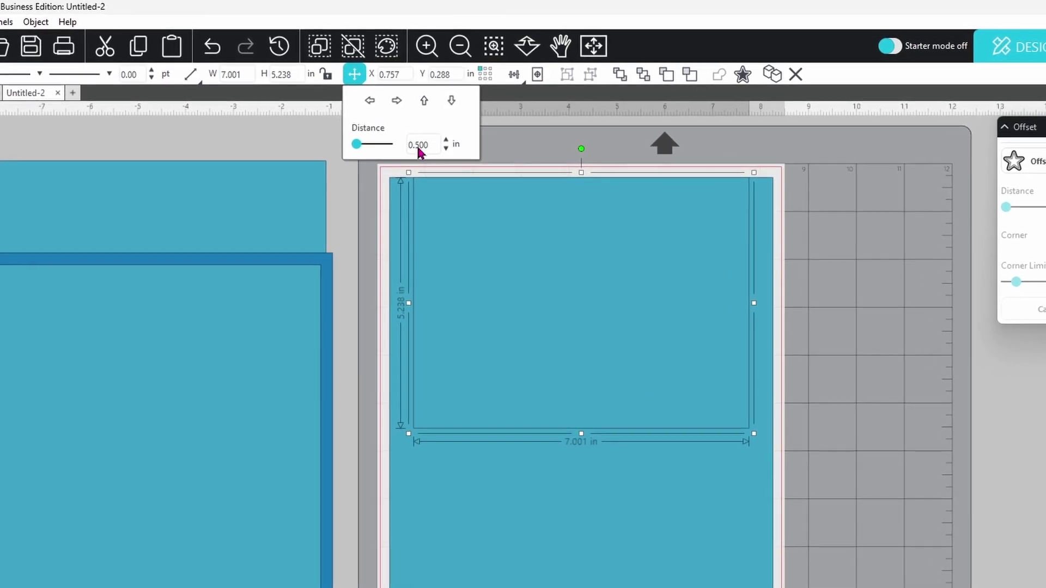
click(459, 105)
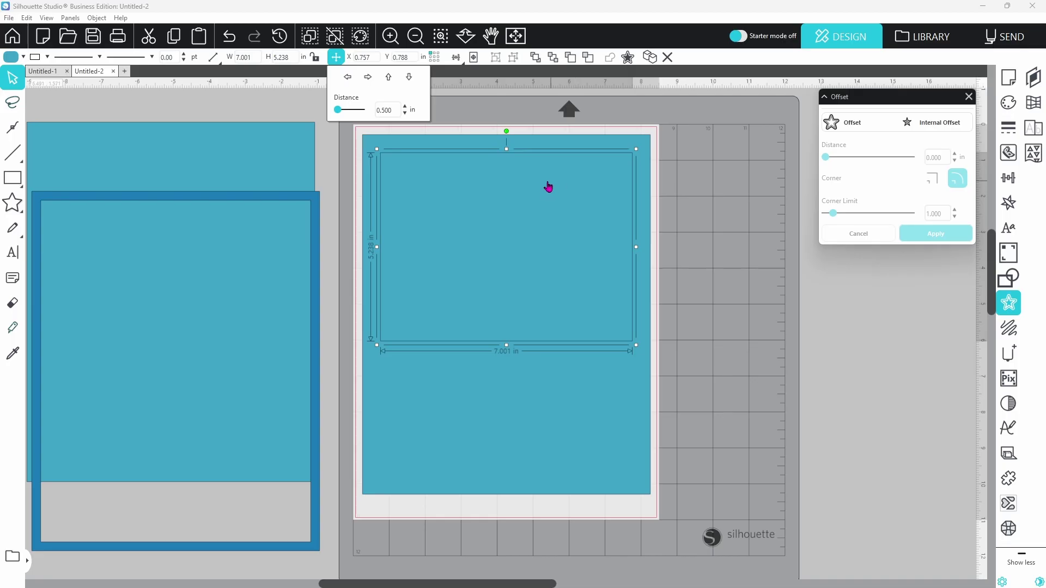
click(660, 290)
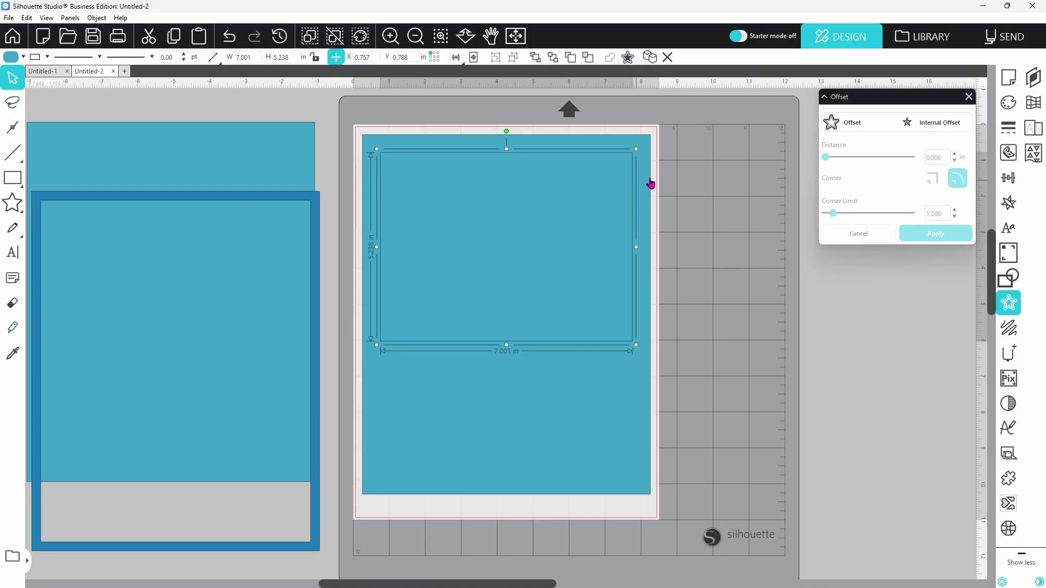
click(931, 128)
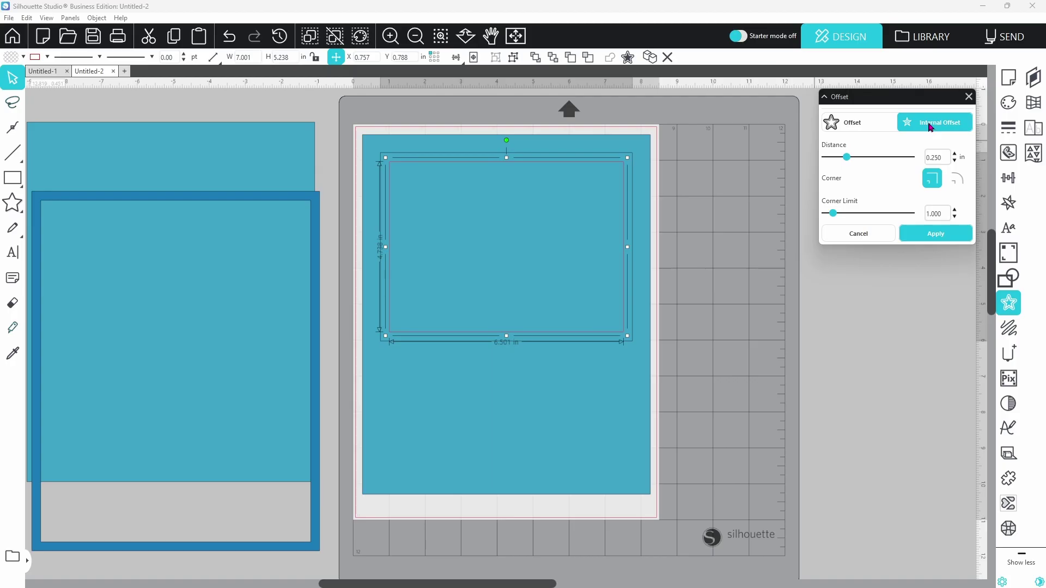
click(931, 128)
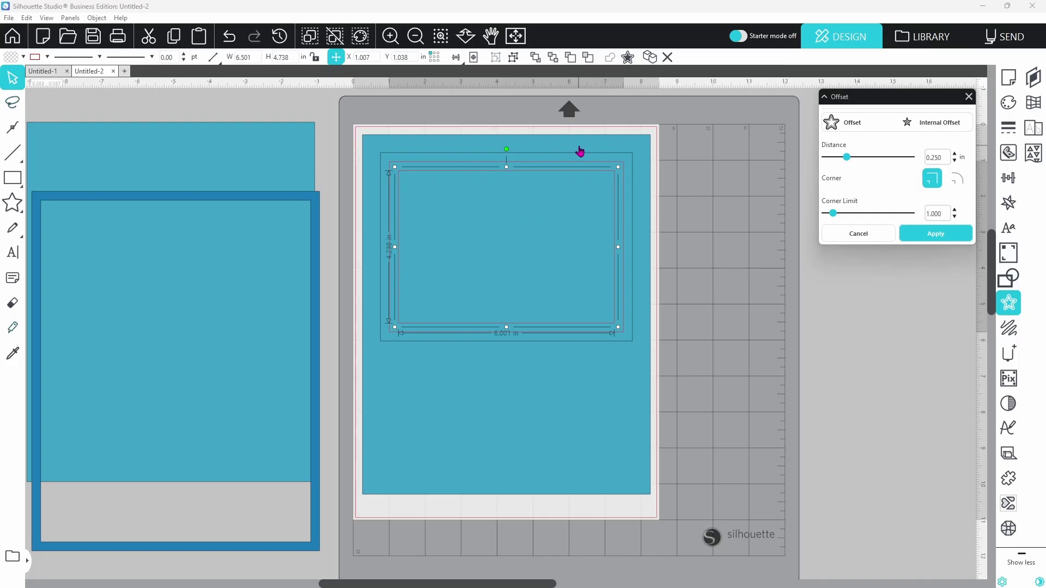
- Duplicate the 8 × 10 in rectangle and position the copy on the mat's page area
right_click(282, 148)
click(300, 231)
right_click(283, 186)
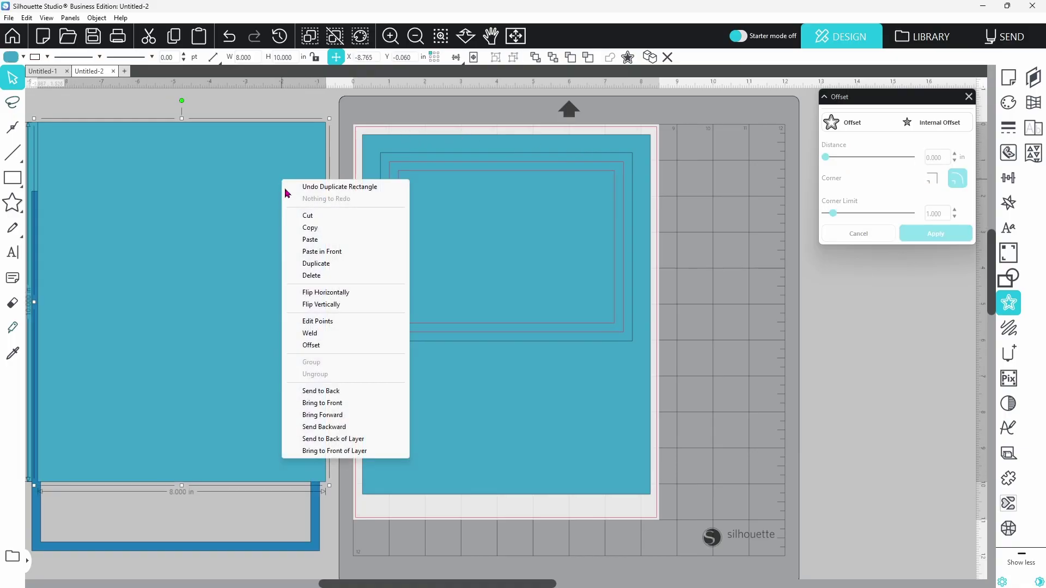
click(301, 261)
drag(289, 234, 601, 247)
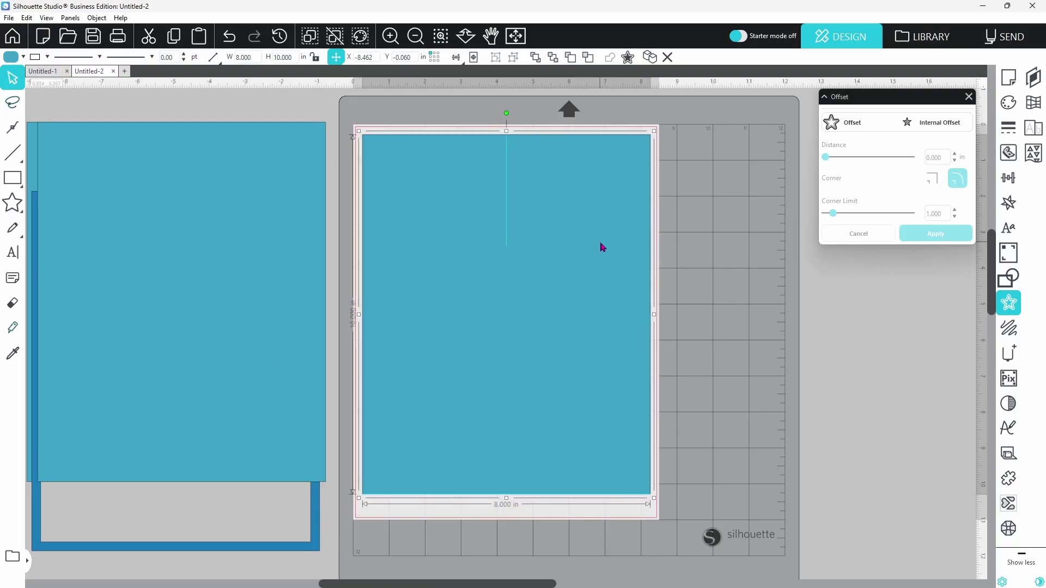
drag(225, 210, 534, 223)
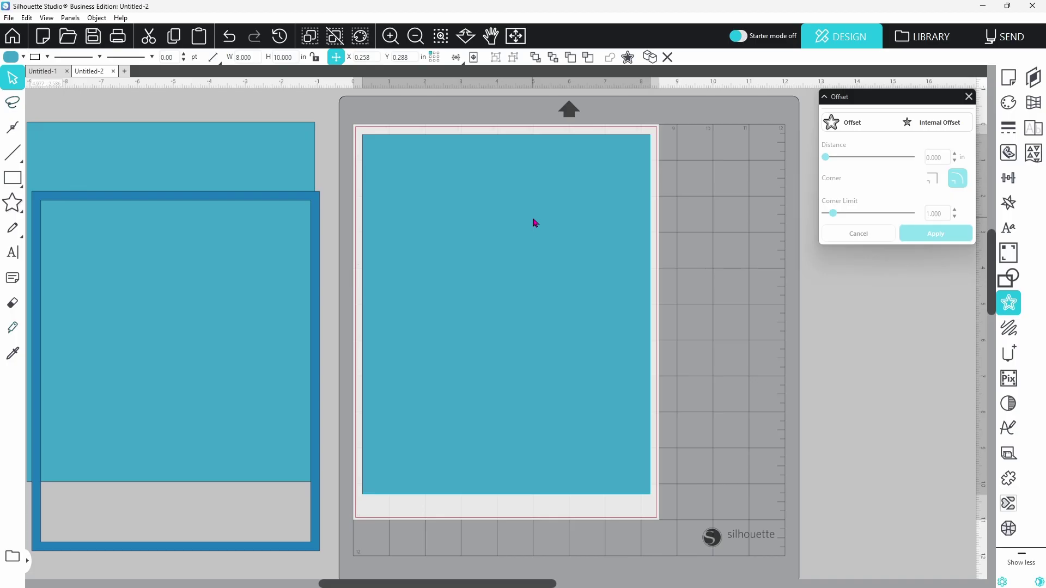
key(Escape)
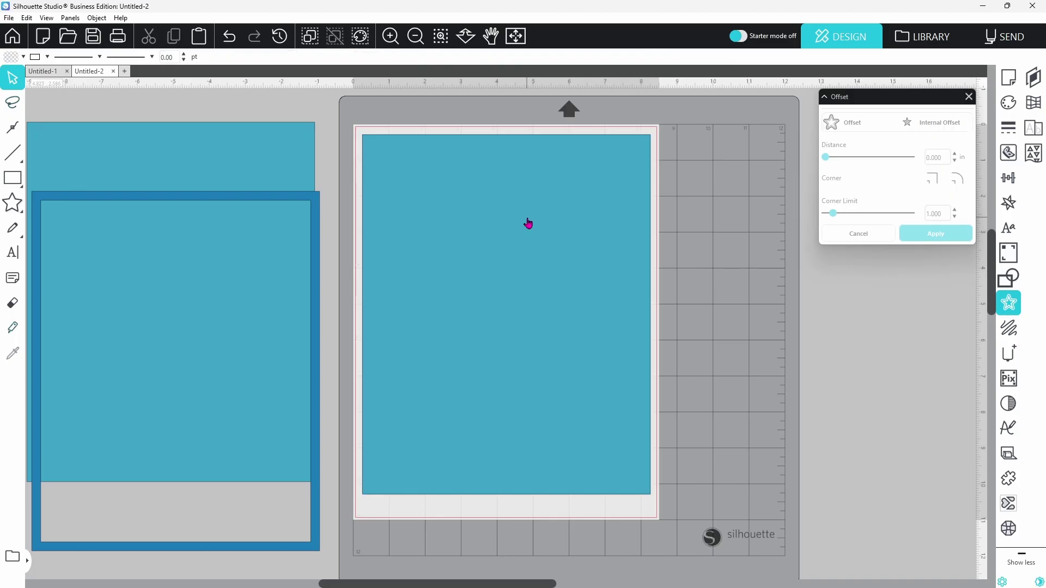
- Send the mat's 8 × 10 in rectangle behind the nested frame outlines
right_click(528, 223)
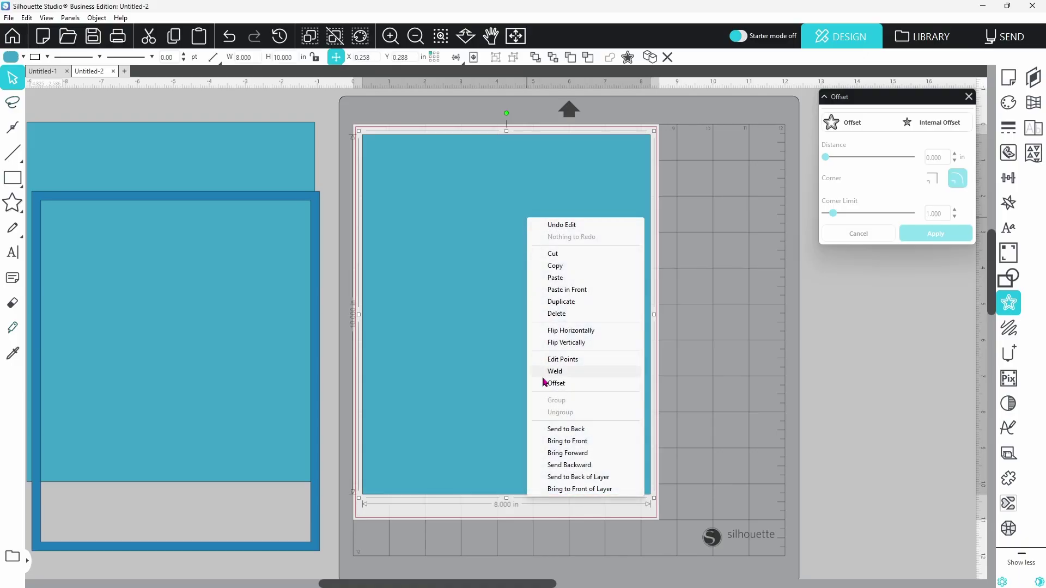
click(553, 431)
right_click(547, 381)
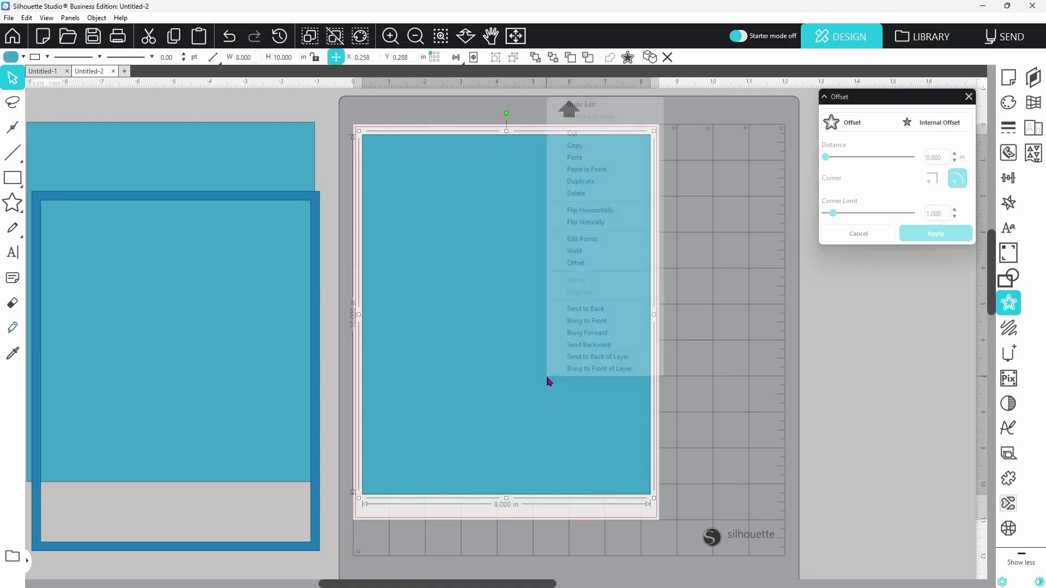
click(570, 314)
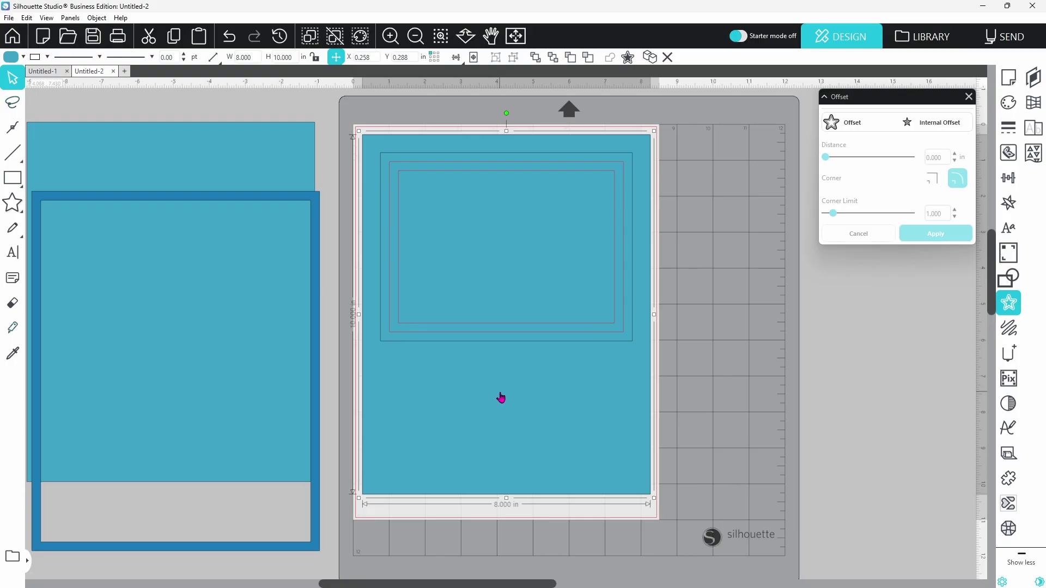
- Combine an 8 × 10 rectangle with the 7.001 × 5.238 in rectangle and move it right
shift+click(500, 343)
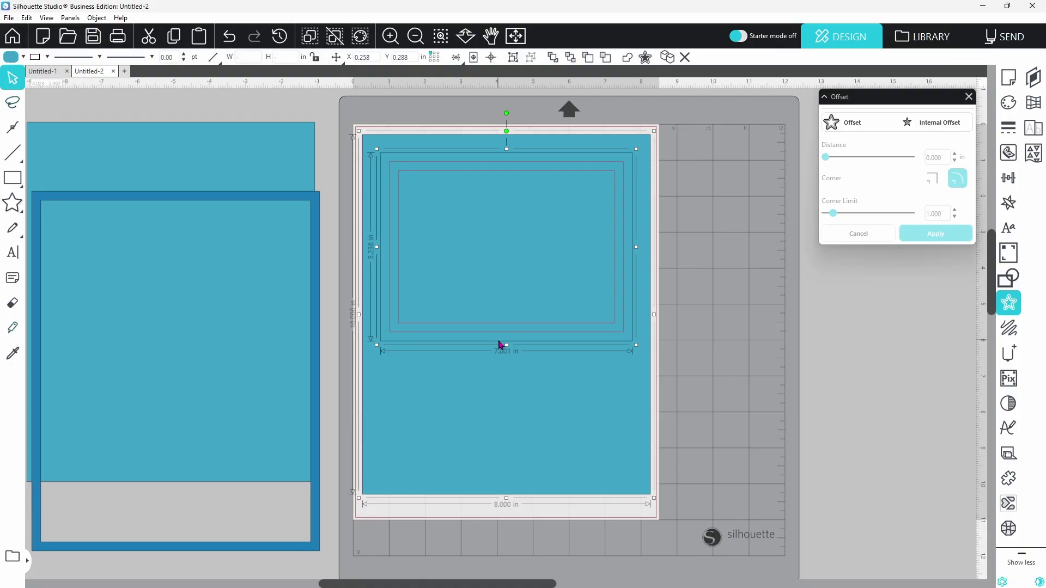
right_click(501, 344)
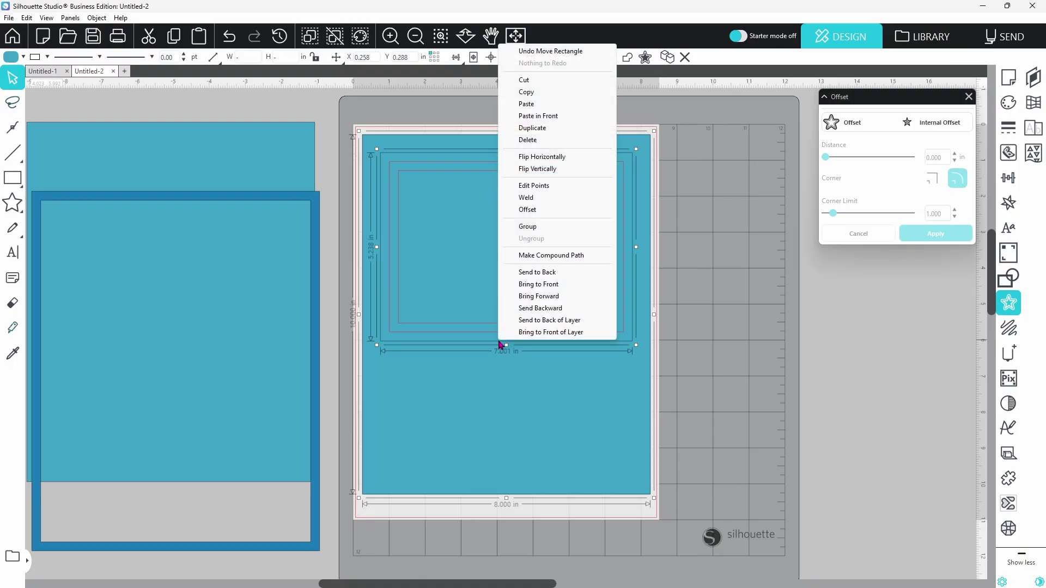
click(526, 256)
drag(542, 444, 856, 464)
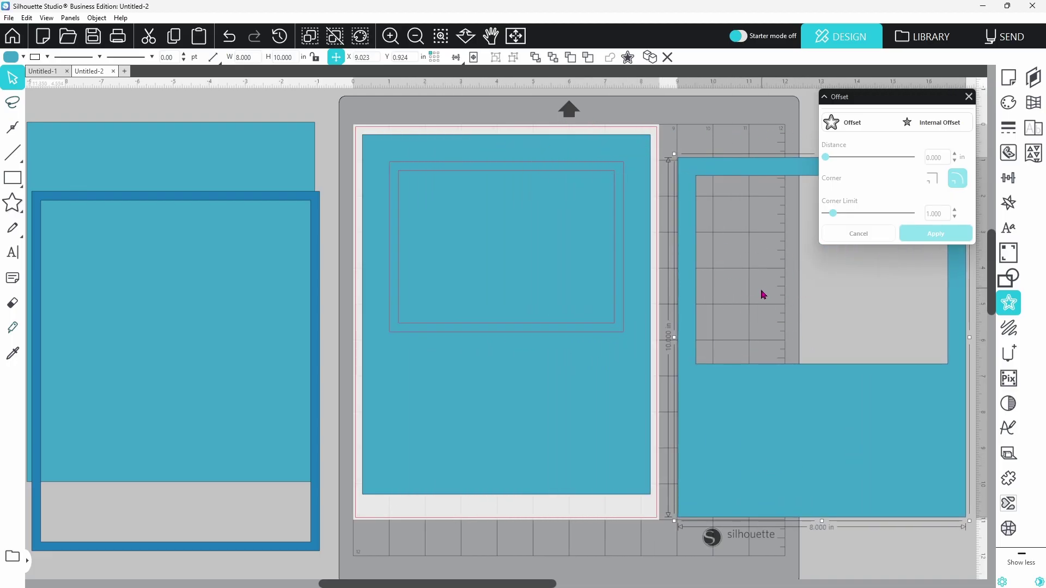
- Combine another 8 × 10 rectangle with the 6.501 in outline and move it right
click(588, 411)
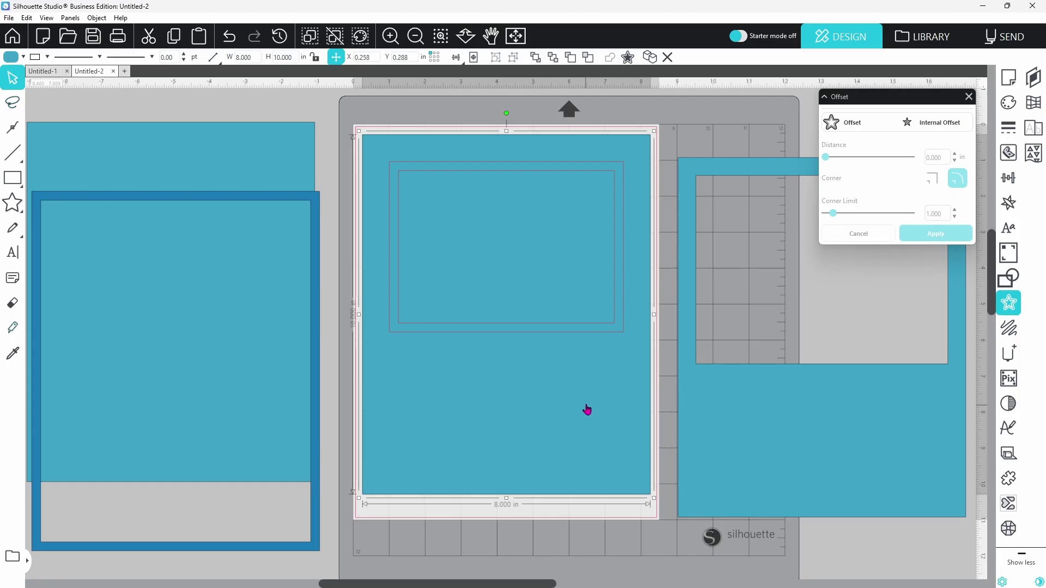
click(580, 338)
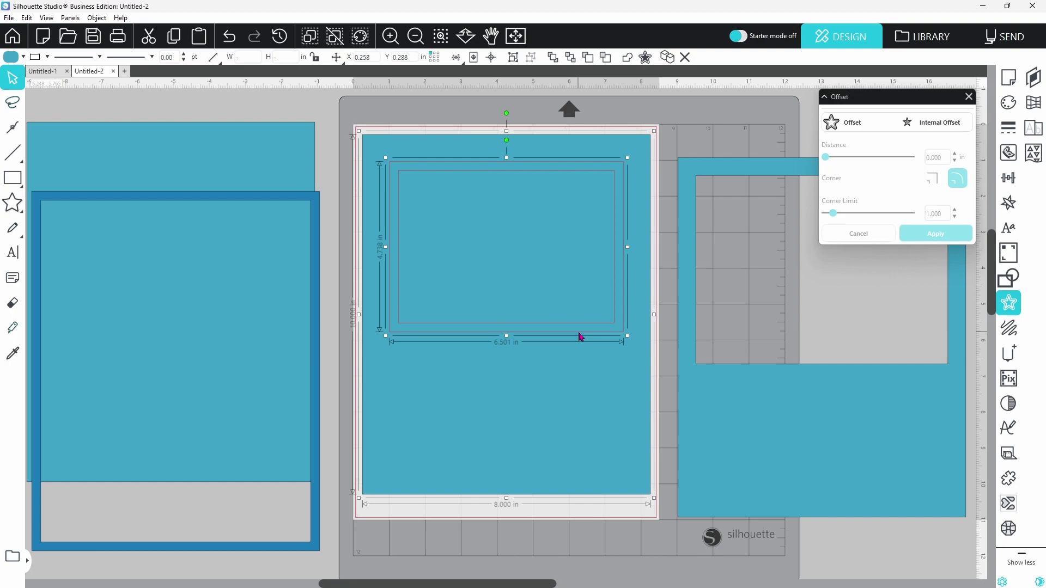
right_click(579, 337)
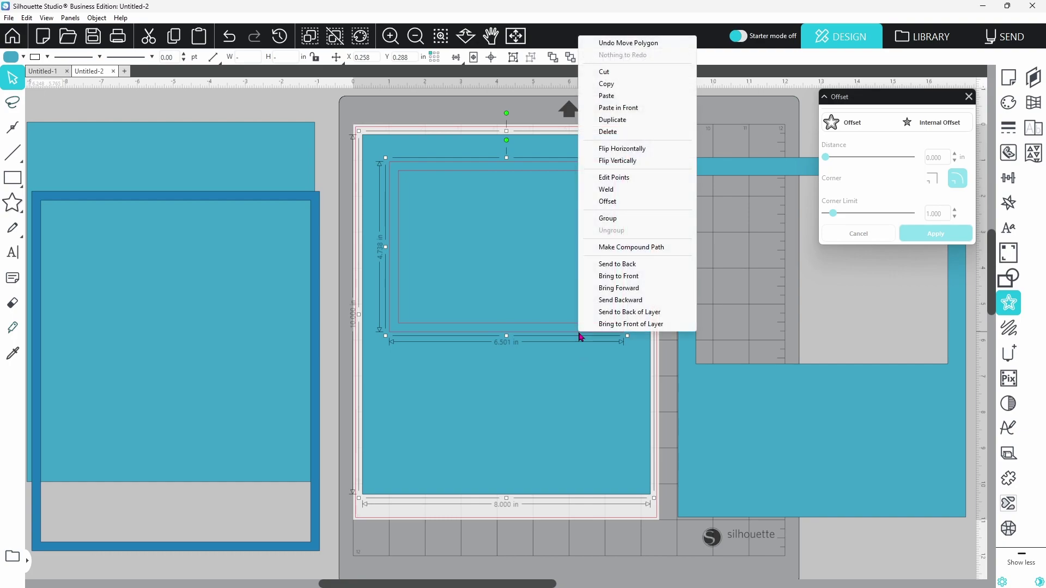
click(615, 248)
drag(574, 390, 882, 454)
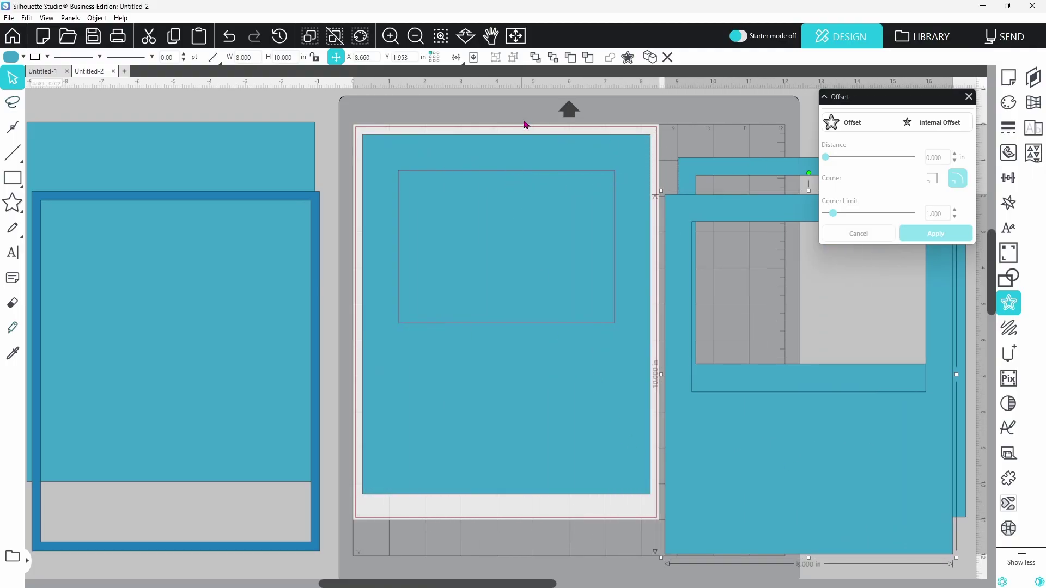
- Cut the remaining inner rectangle out of the mat rectangle as a window
drag(524, 111, 559, 218)
right_click(559, 218)
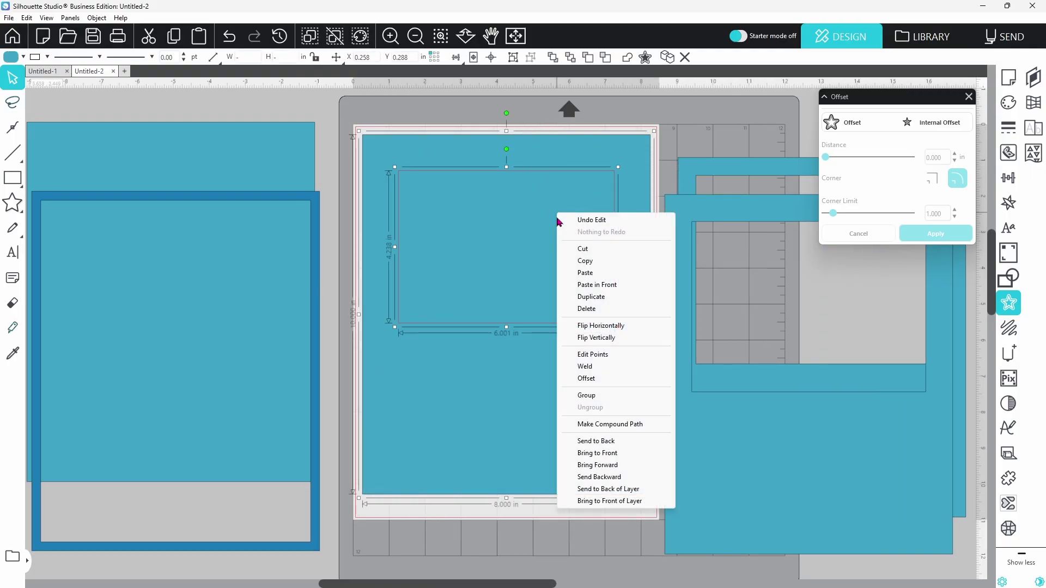
click(591, 425)
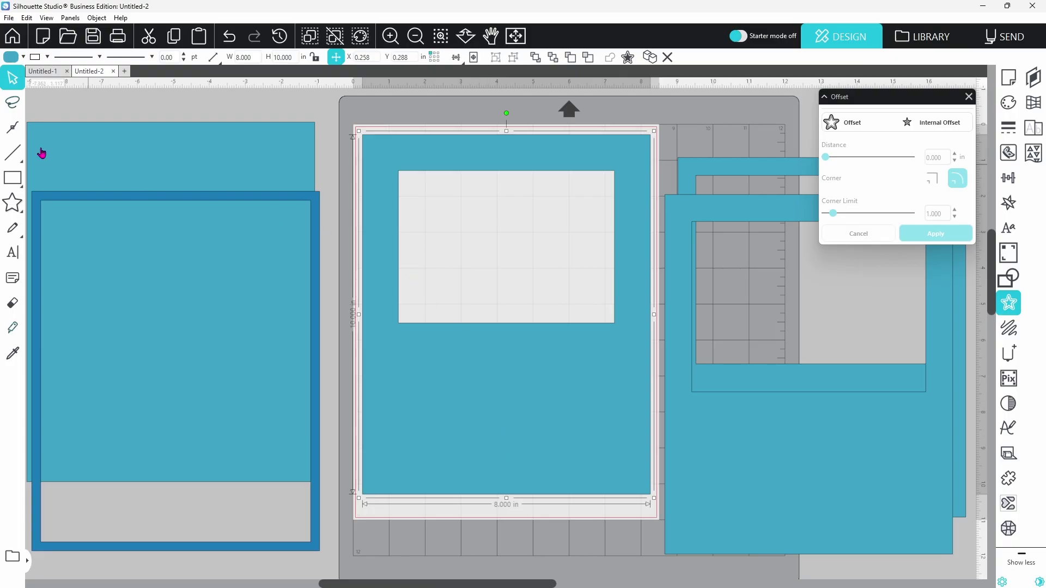
- Fill the middle mat darker blue and the right-hand mat lighter blue
click(22, 57)
click(32, 76)
key(Tab)
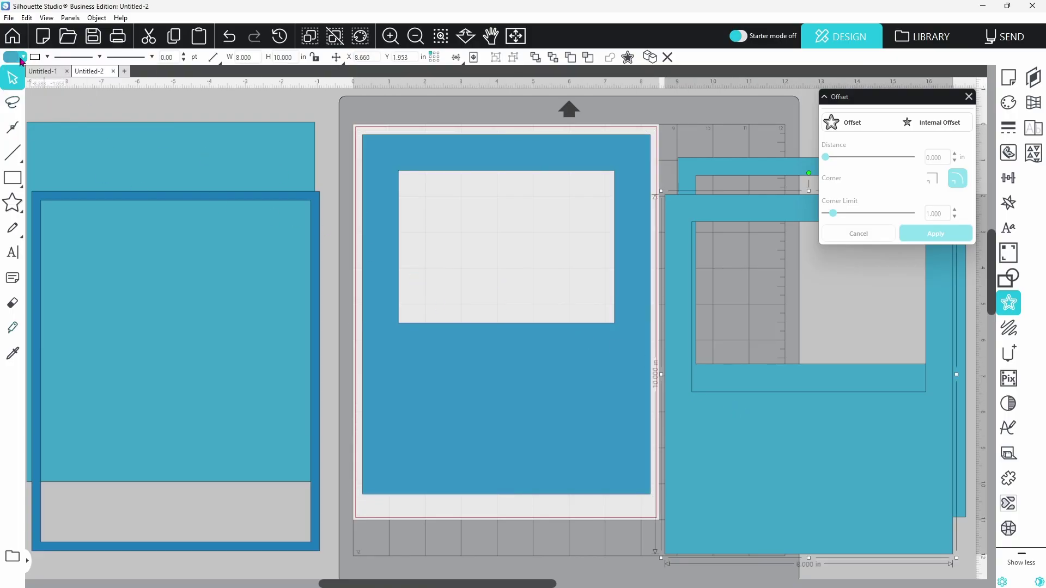
click(22, 57)
click(69, 135)
- Stack the blue shapes together on the mat, sending the large blue shape to the back
click(23, 57)
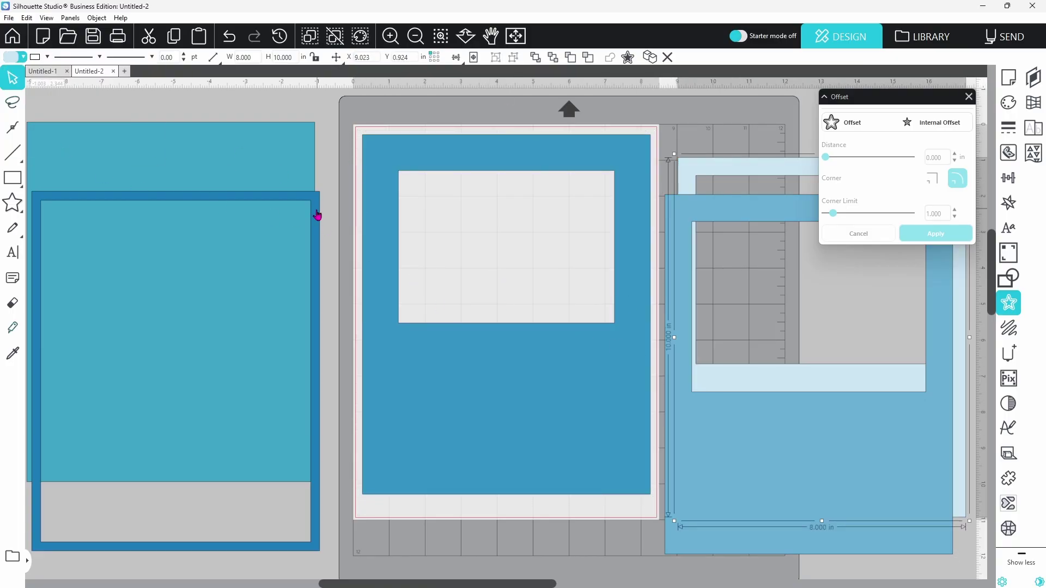
drag(318, 214, 541, 239)
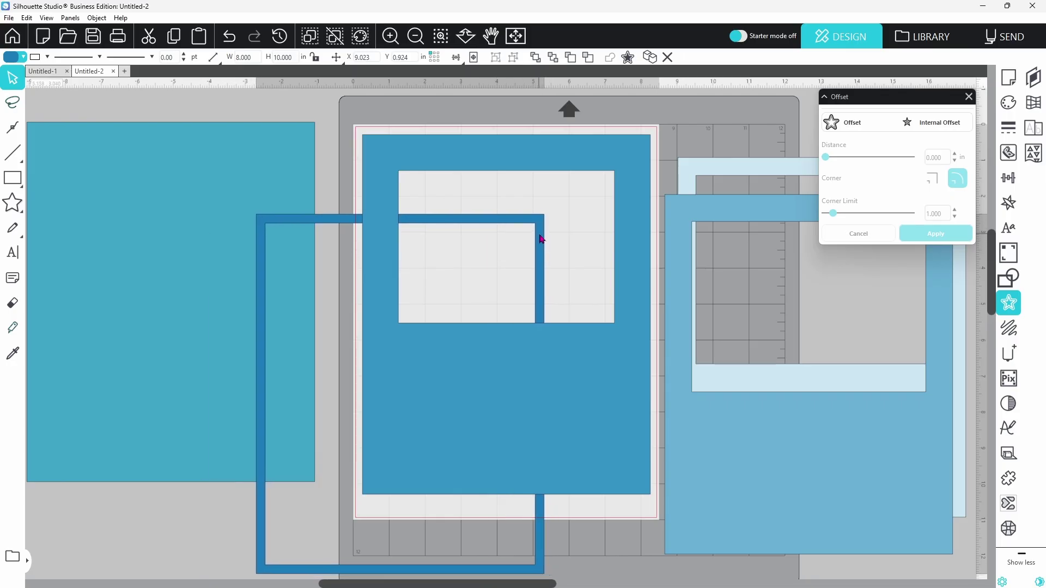
drag(682, 325, 661, 315)
drag(688, 396, 607, 352)
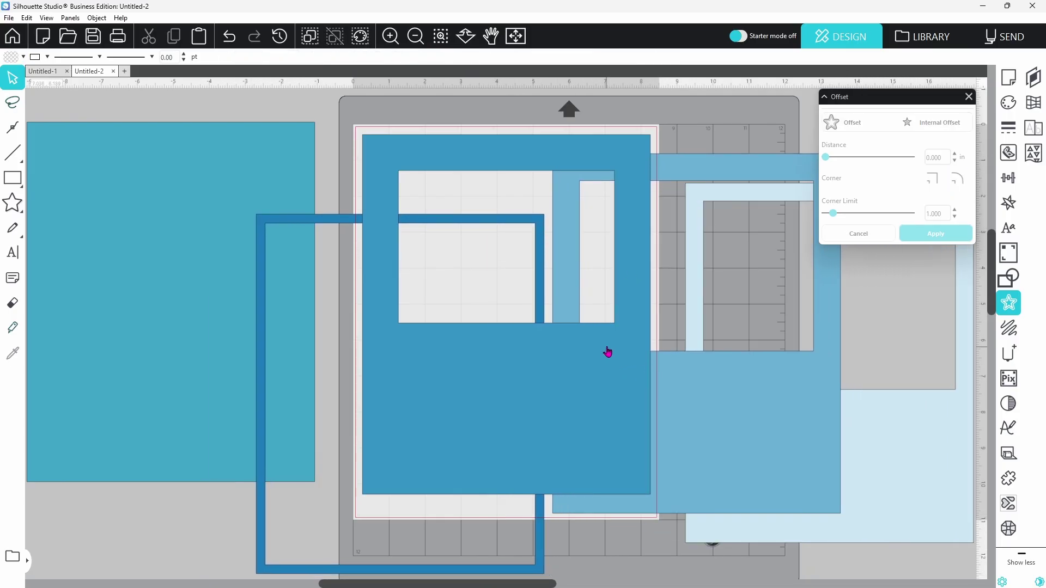
right_click(607, 352)
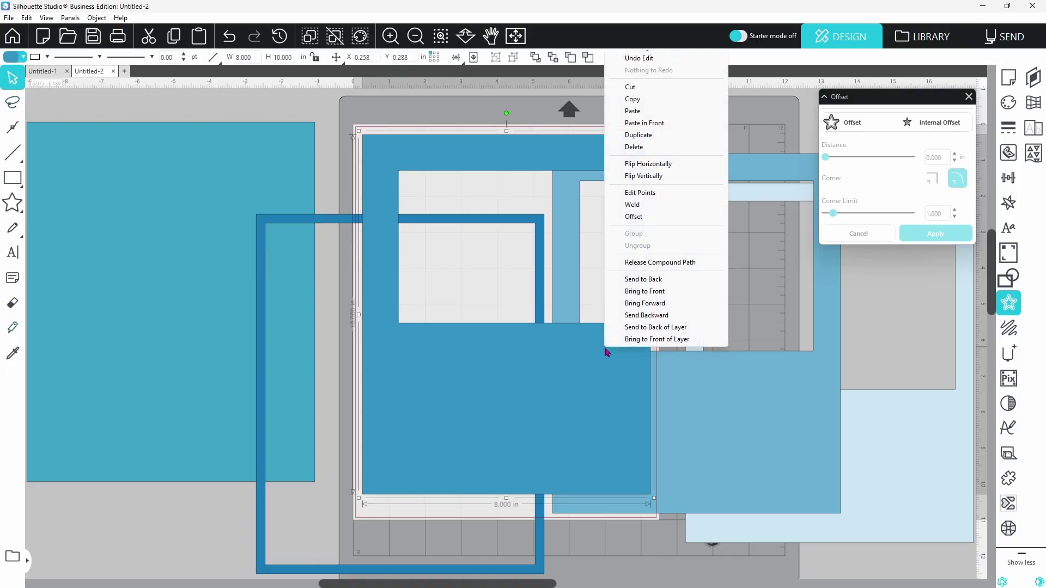
click(636, 283)
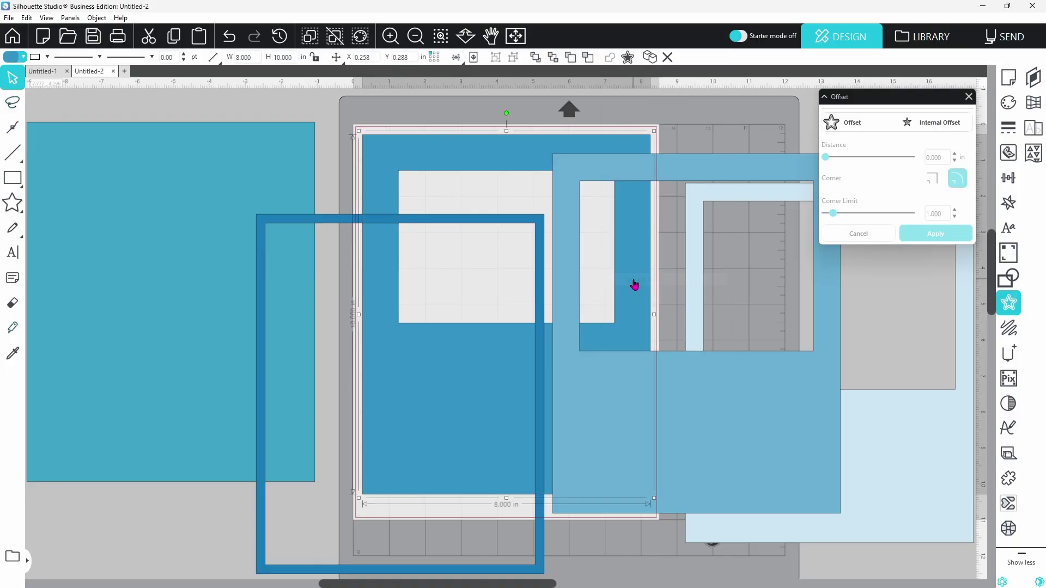
- Bring the light-blue rectangle and then the dark outline frame forward, aligned over the mats
mouse_move(623, 423)
mouse_down()
mouse_move(579, 446)
mouse_move(509, 439)
mouse_up()
key(Escape)
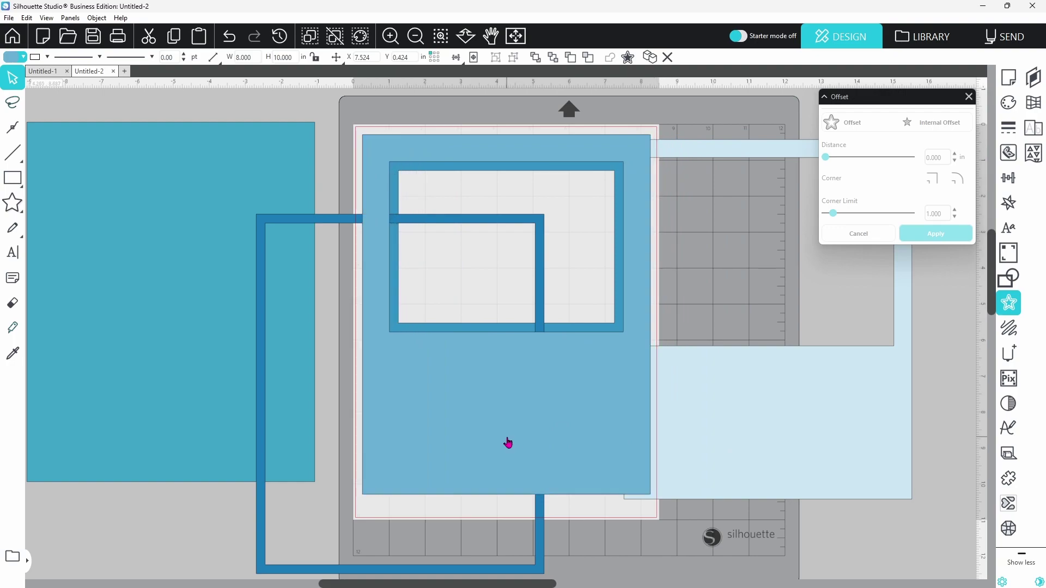
mouse_move(745, 447)
mouse_down()
mouse_move(770, 462)
mouse_move(762, 457)
mouse_up()
right_click(762, 457)
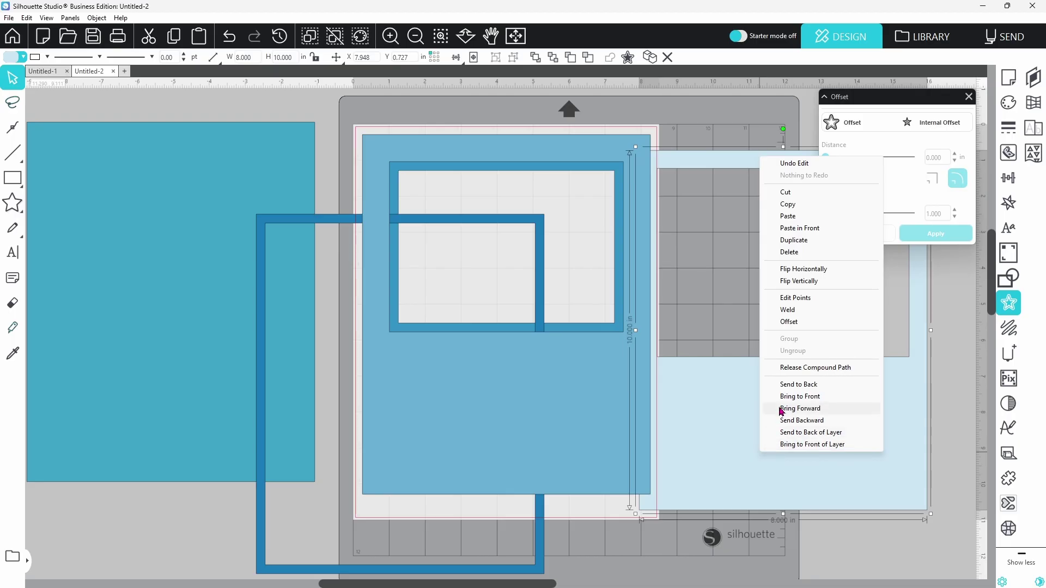
click(783, 397)
drag(783, 430, 512, 422)
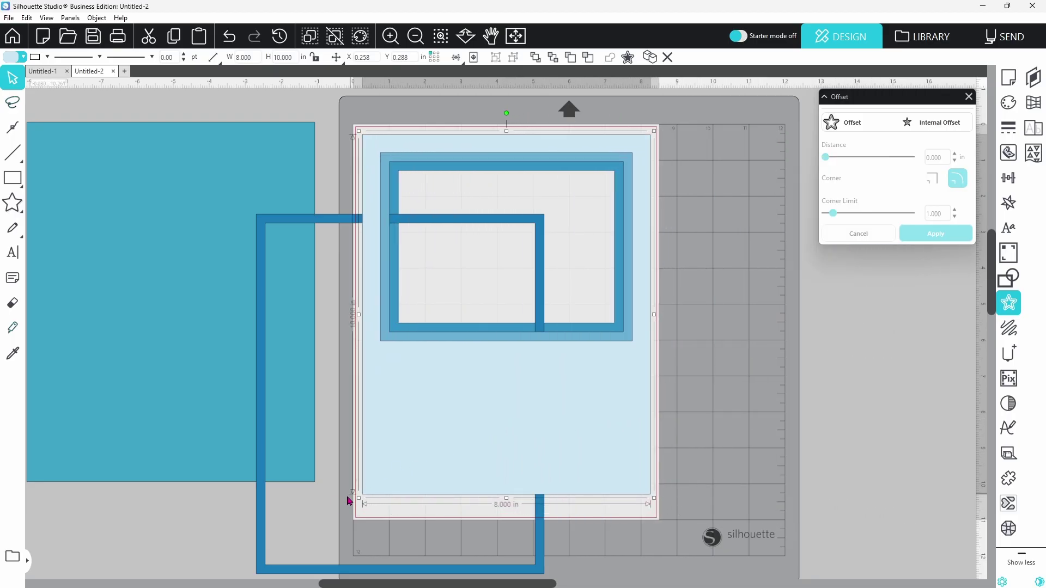
right_click(260, 537)
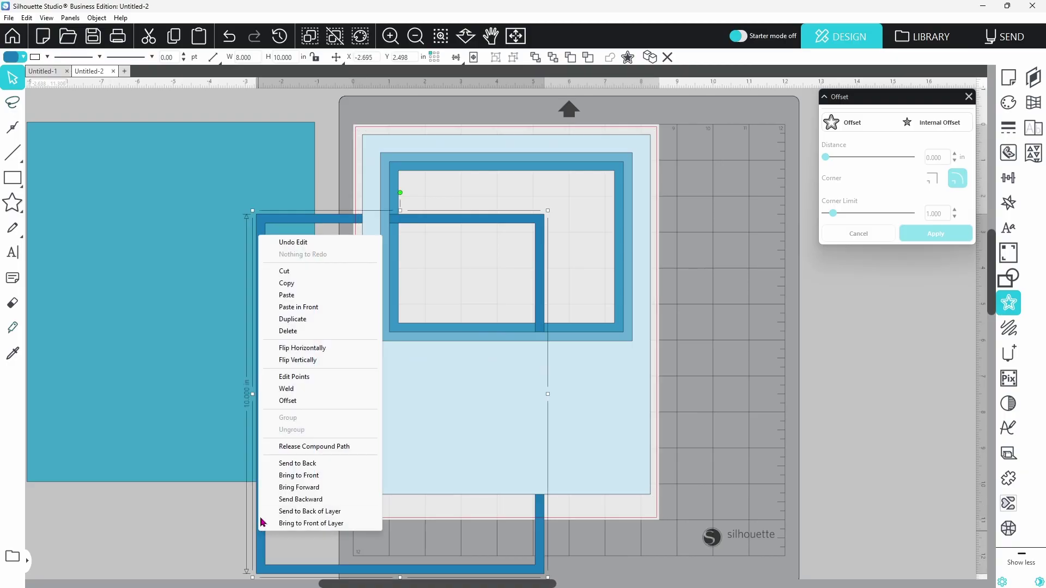
click(278, 476)
drag(273, 488, 362, 425)
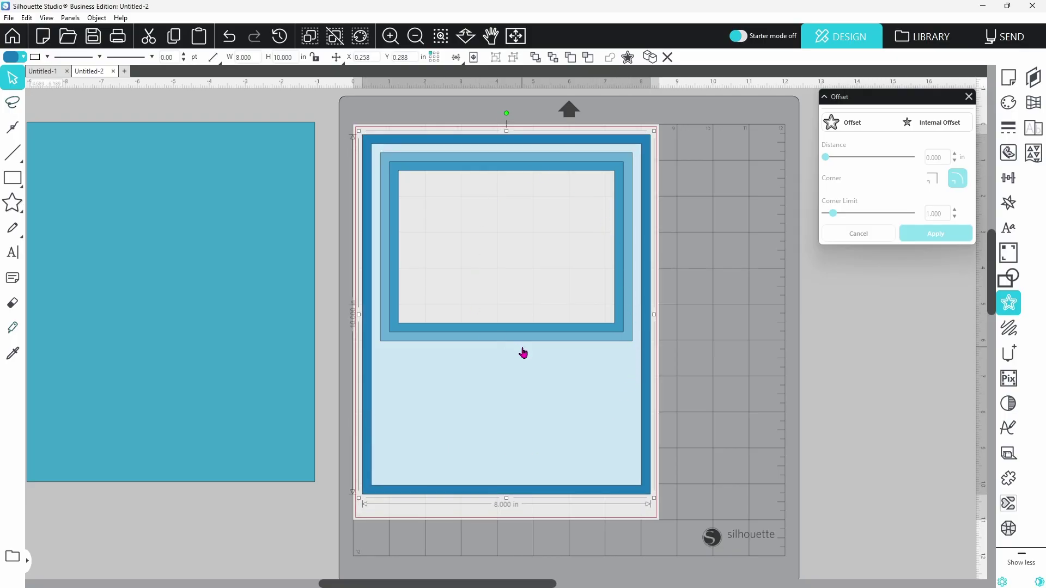
- Send the teal rectangle to the back, try it behind the frame, then move it off
right_click(255, 125)
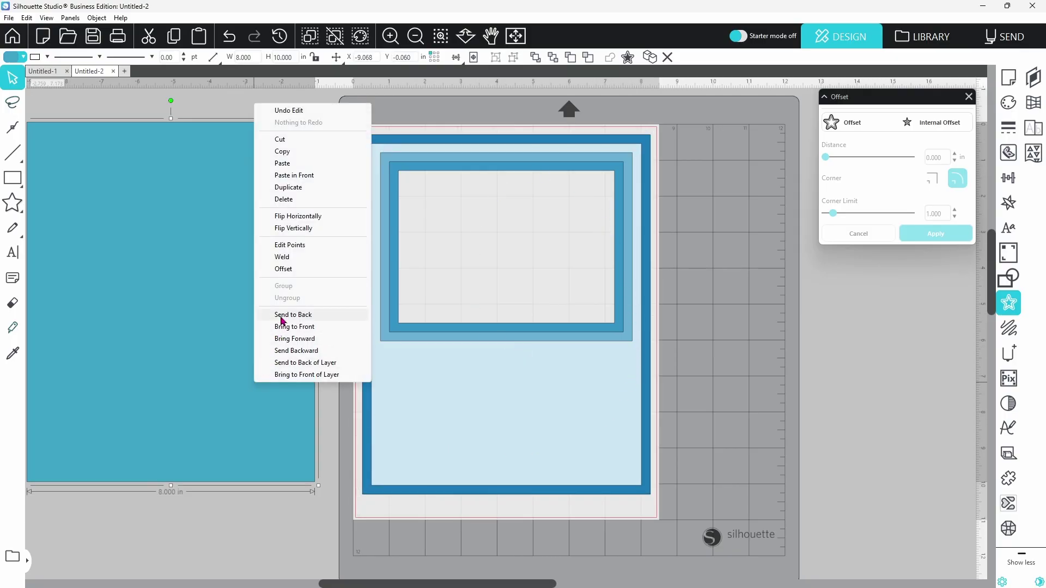
click(282, 317)
drag(218, 362, 549, 369)
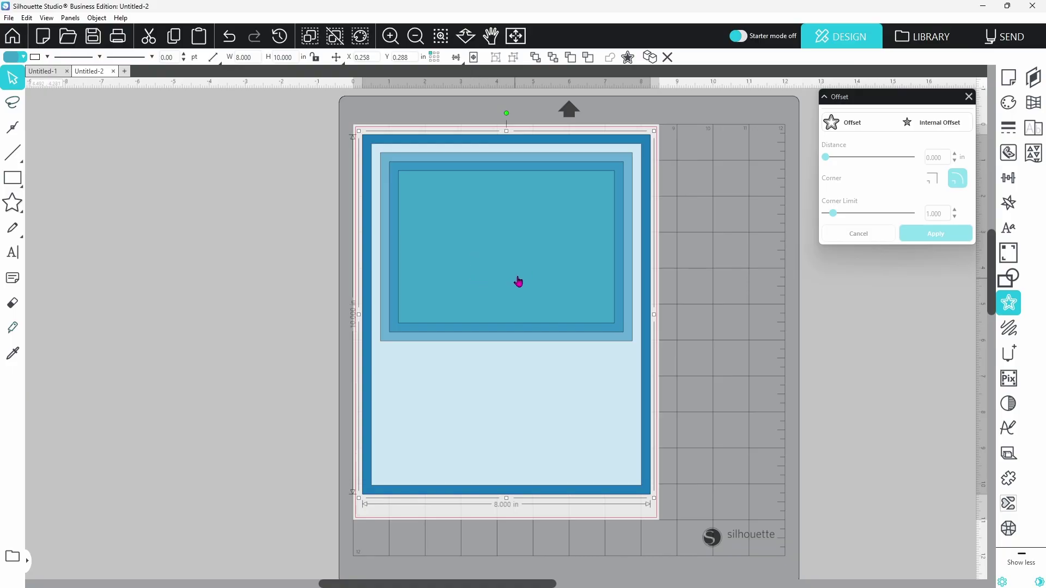
drag(502, 263, 163, 270)
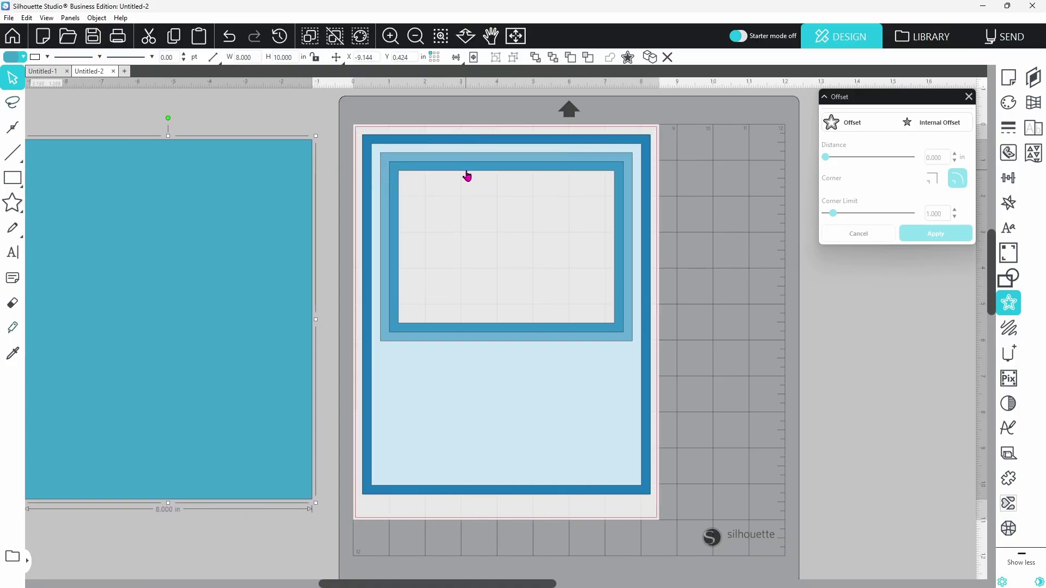
- Add a text box reading 'Grayson' on the mat
click(12, 253)
click(726, 417)
text(Grayson)
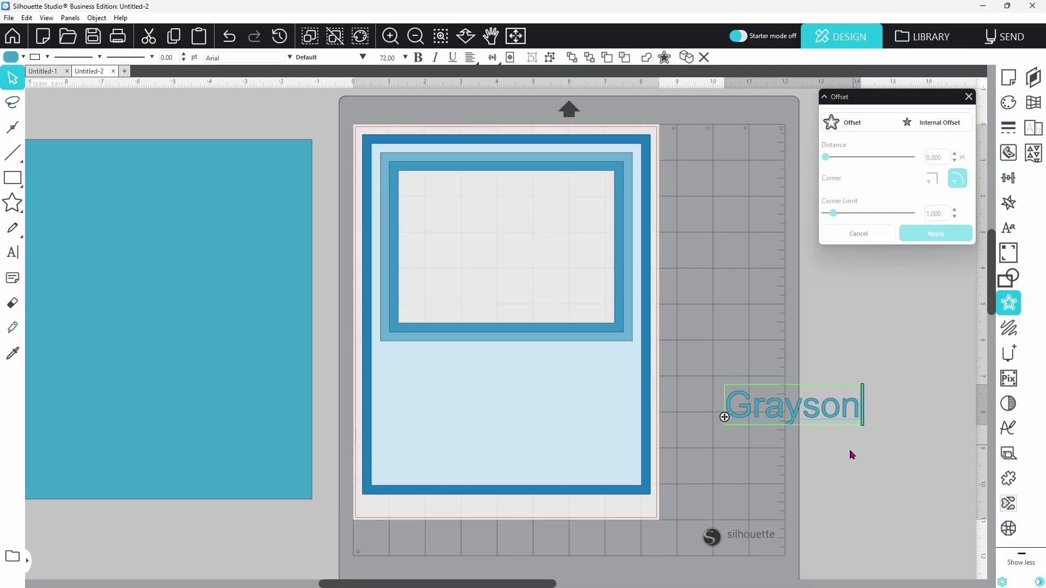
click(828, 436)
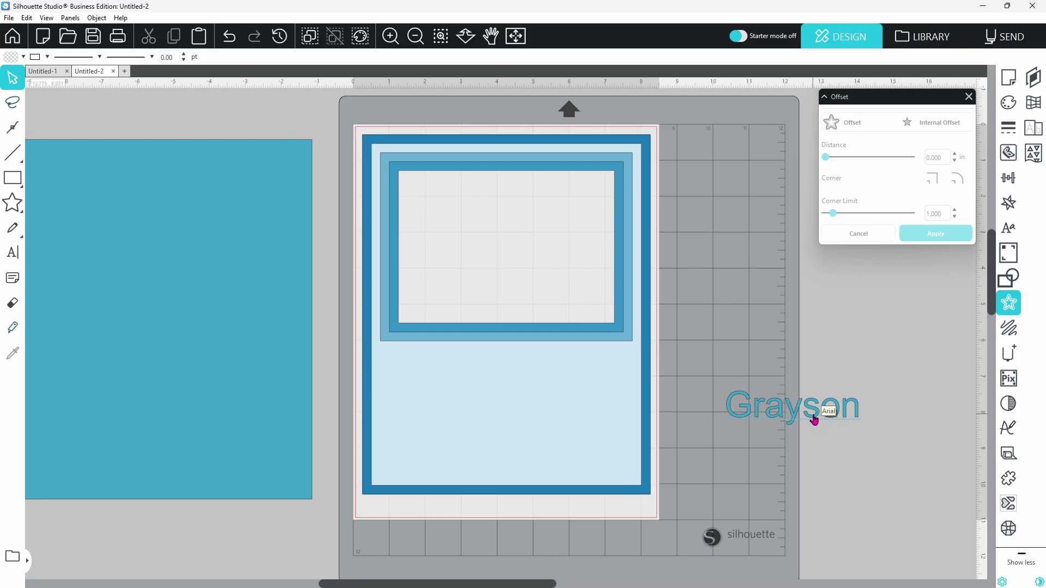
- Move 'Grayson' into the frame's lower part and set its font to Tail
click(815, 423)
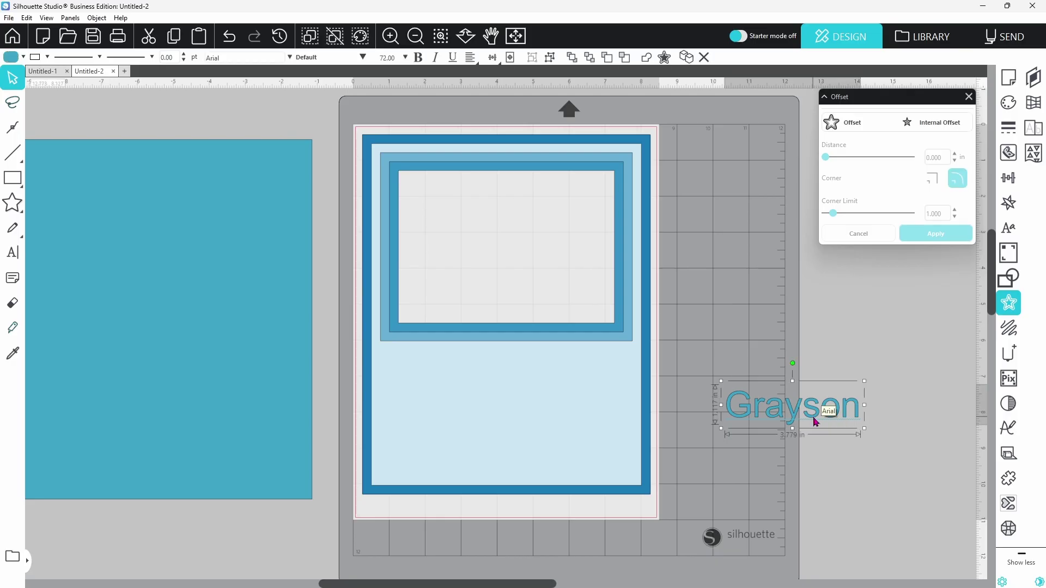
click(1011, 231)
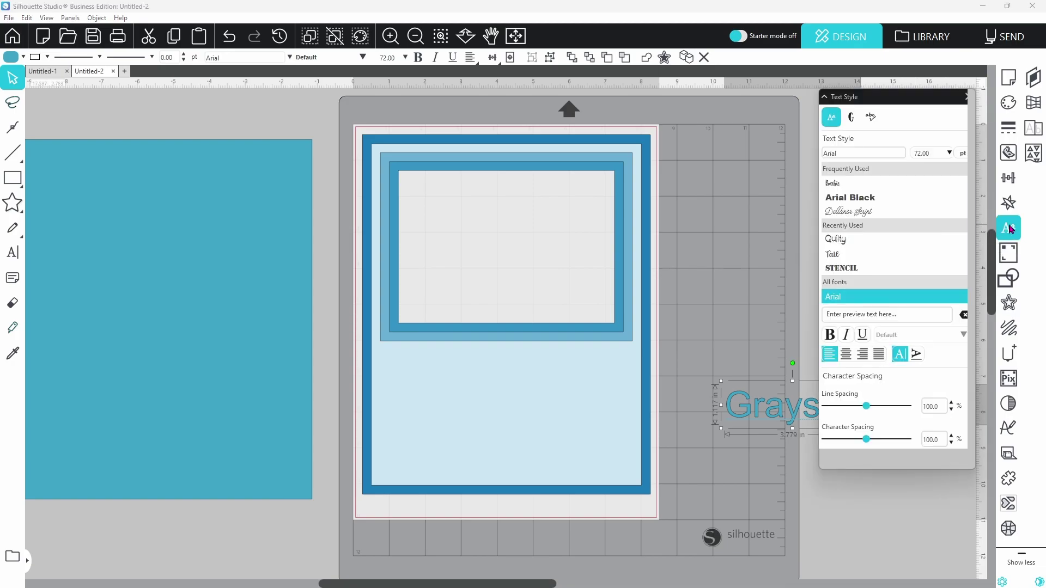
drag(774, 419, 717, 444)
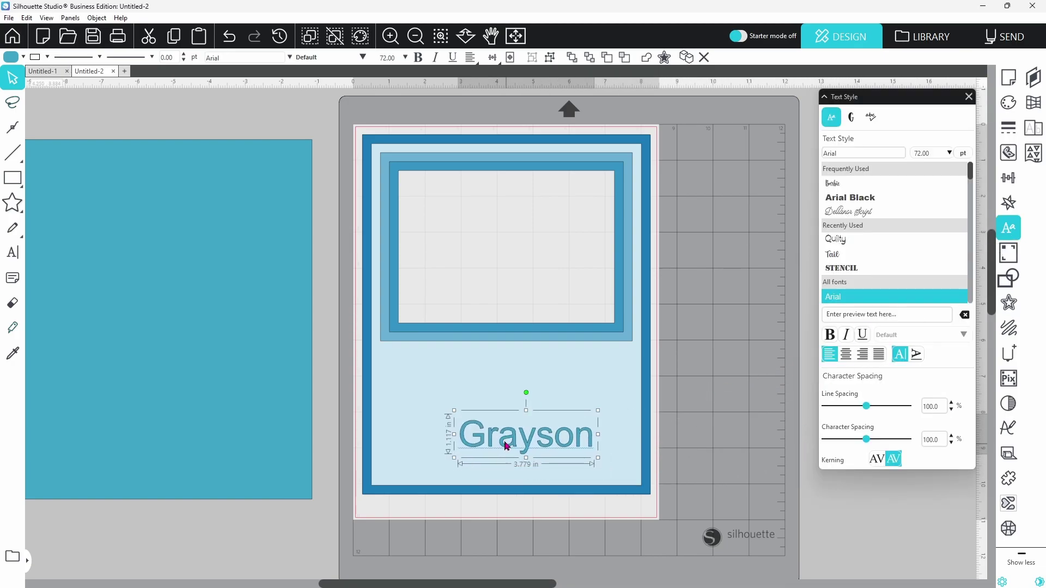
drag(507, 445, 500, 430)
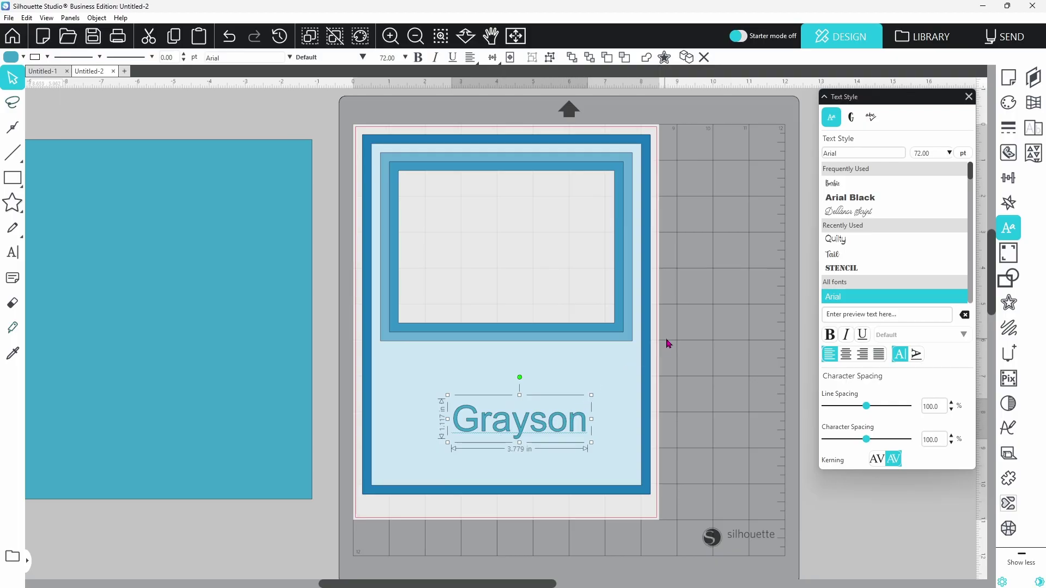
click(837, 261)
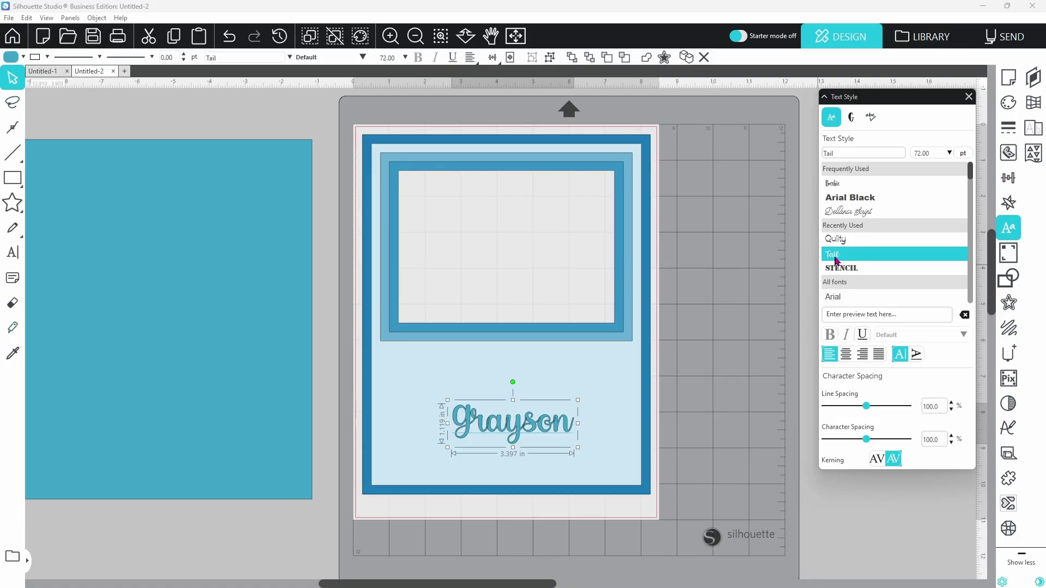
- Replace the leading G of 'Grayson' with the Tail font's tailed capital G glyph
click(852, 118)
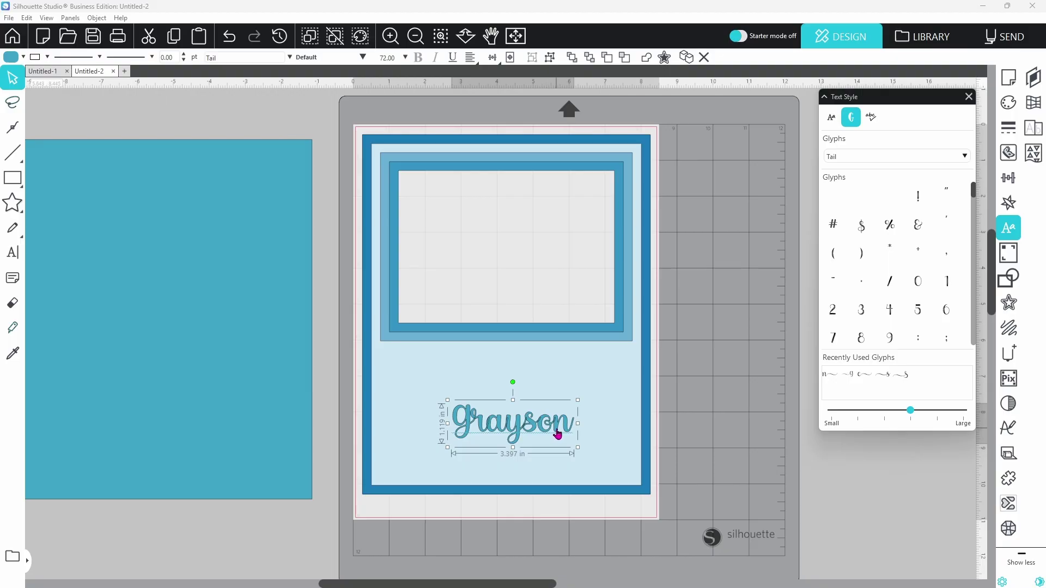
scroll(969, 262, down, 10)
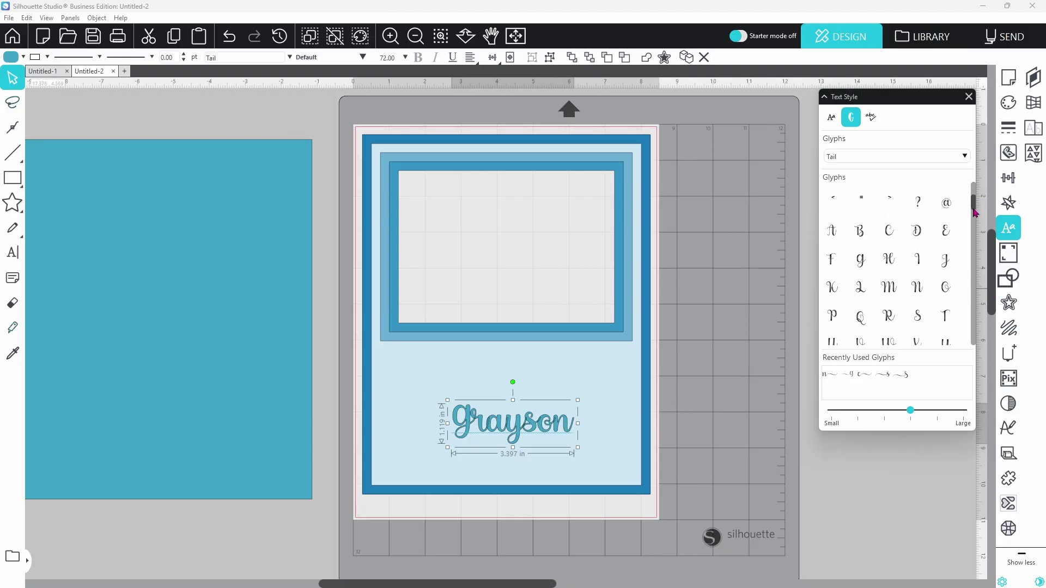
scroll(969, 262, down, 10)
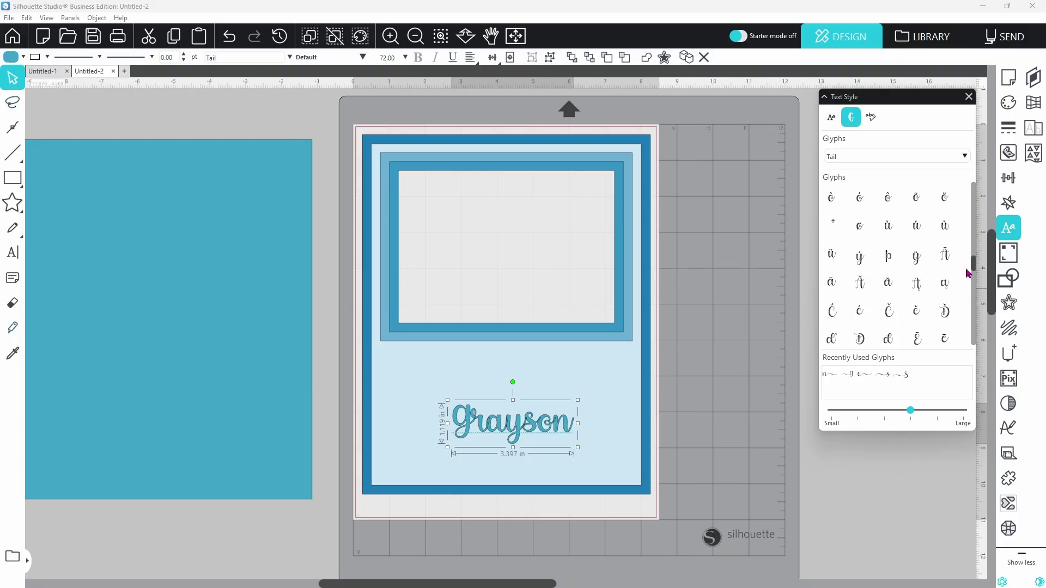
scroll(966, 292, down, 5)
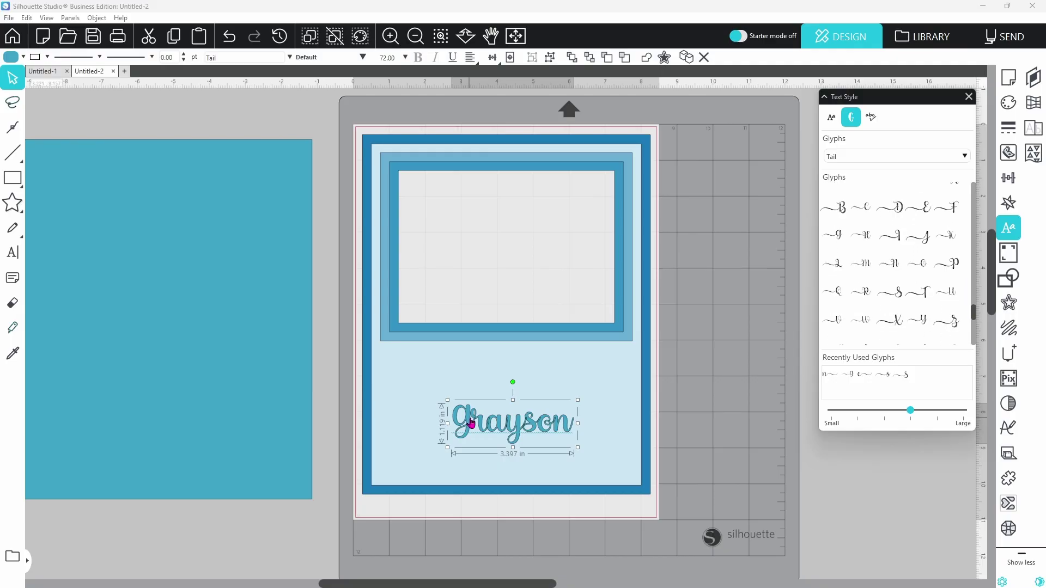
double_click(460, 424)
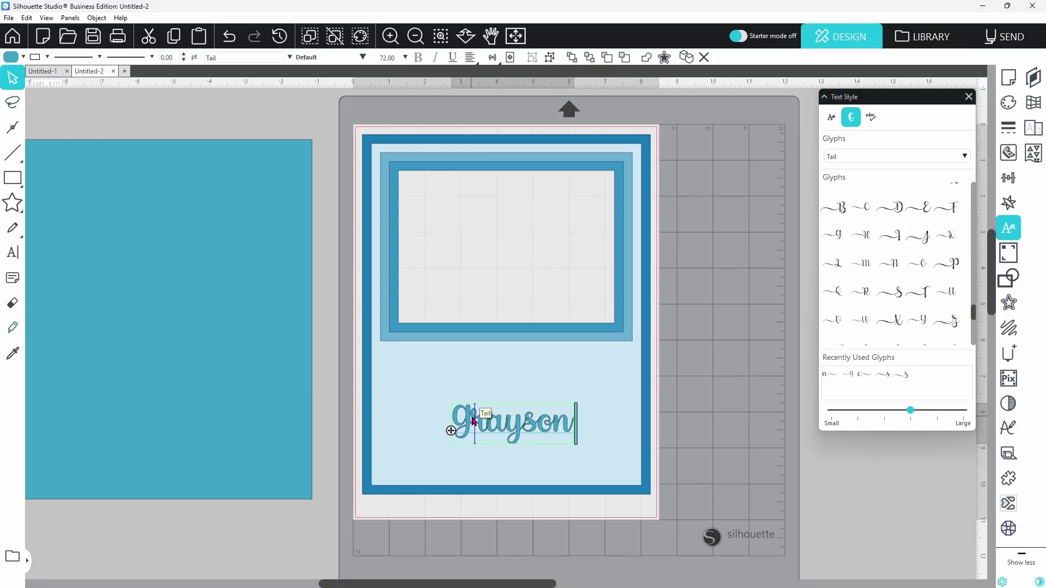
click(474, 421)
key(BackSpace)
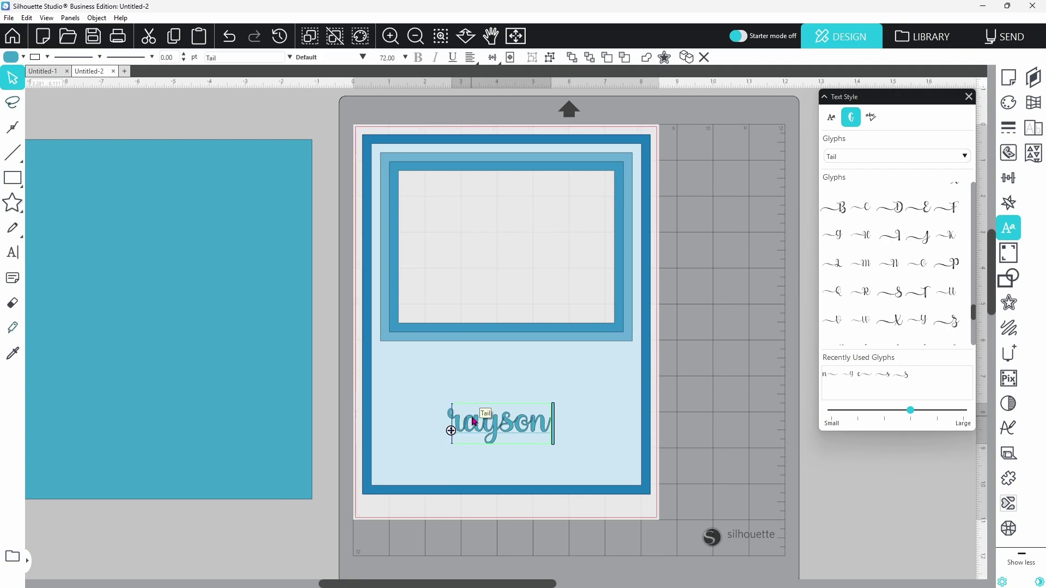
click(842, 236)
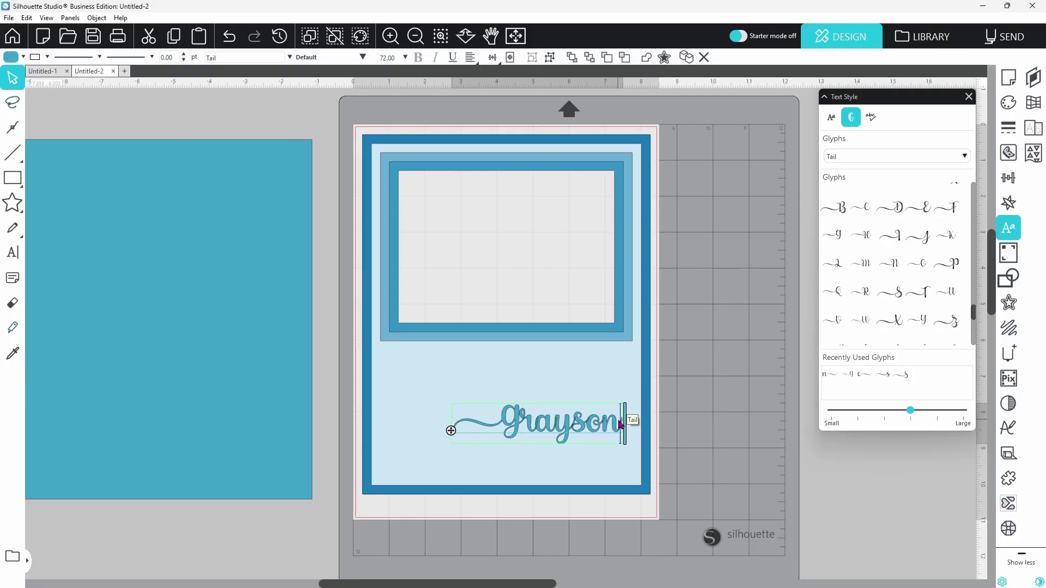
- Swap the final n for the tailed lowercase n glyph and shift the name lower-left
key(BackSpace)
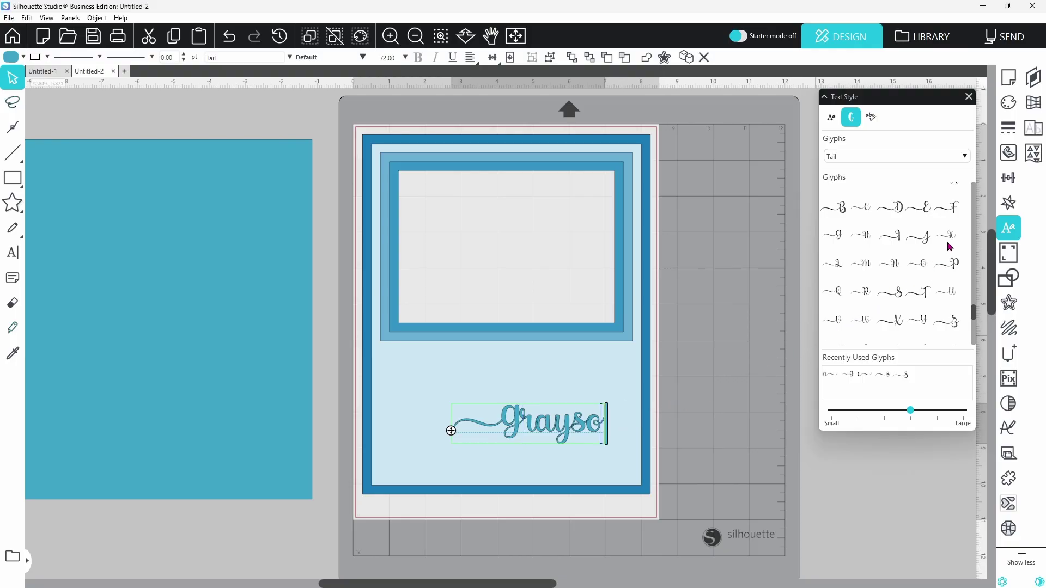
drag(972, 312, 971, 338)
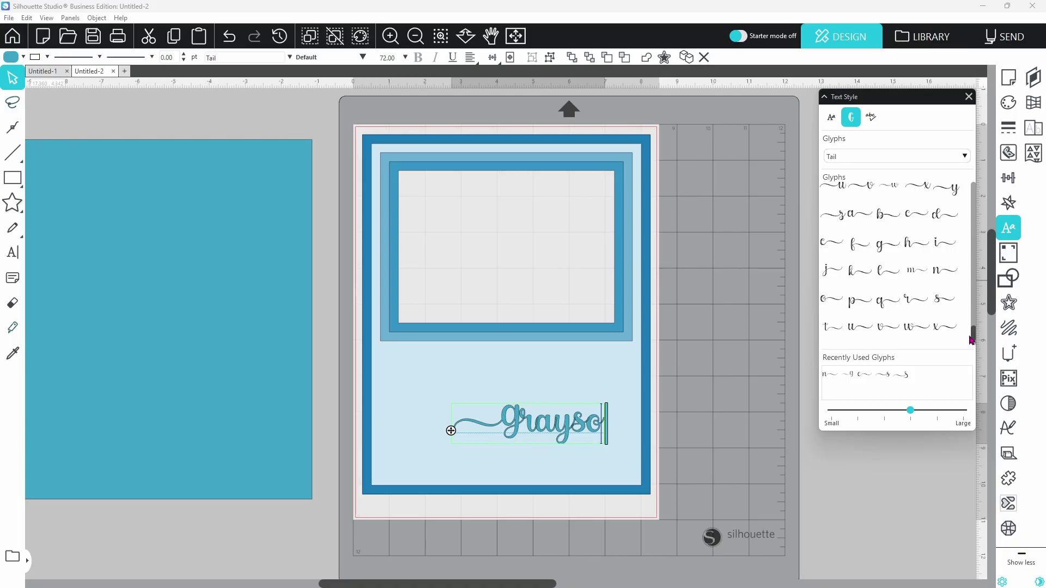
click(939, 277)
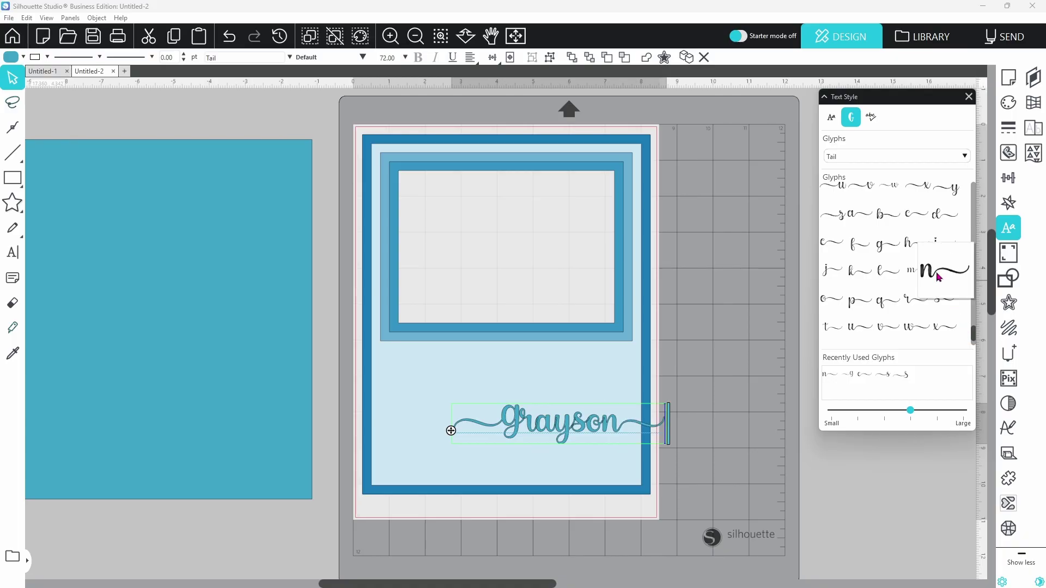
drag(614, 432, 531, 463)
key(Escape)
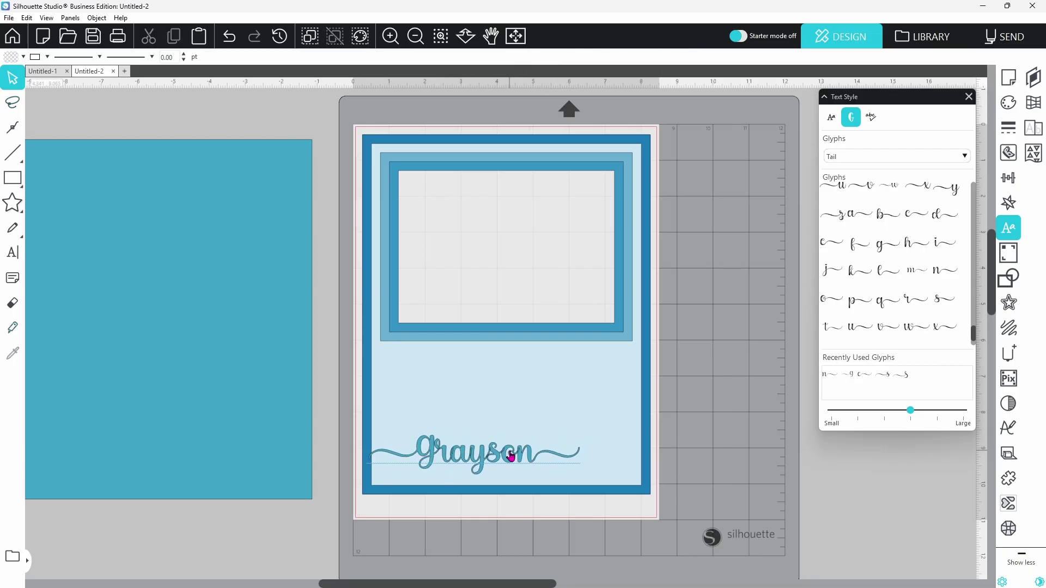
click(532, 459)
- Scale the tailed Grayson to 9.204 in wide and drop it onto the frame's bottom border
drag(583, 431, 701, 397)
drag(619, 454, 618, 466)
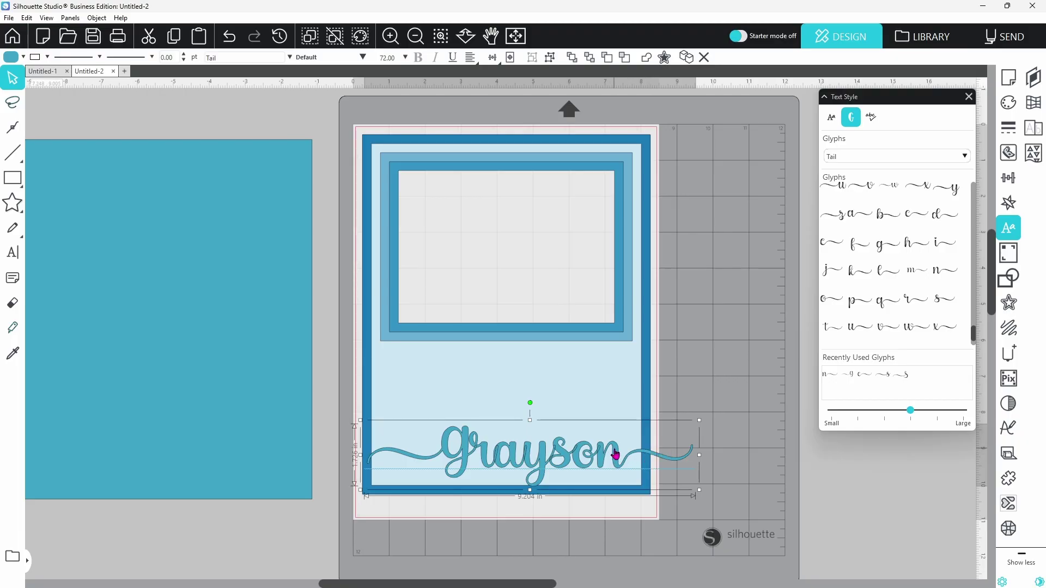
- Weld the Grayson script and the dark-blue frame into a single 9.182 × 10.000 in shape
shift+click(649, 413)
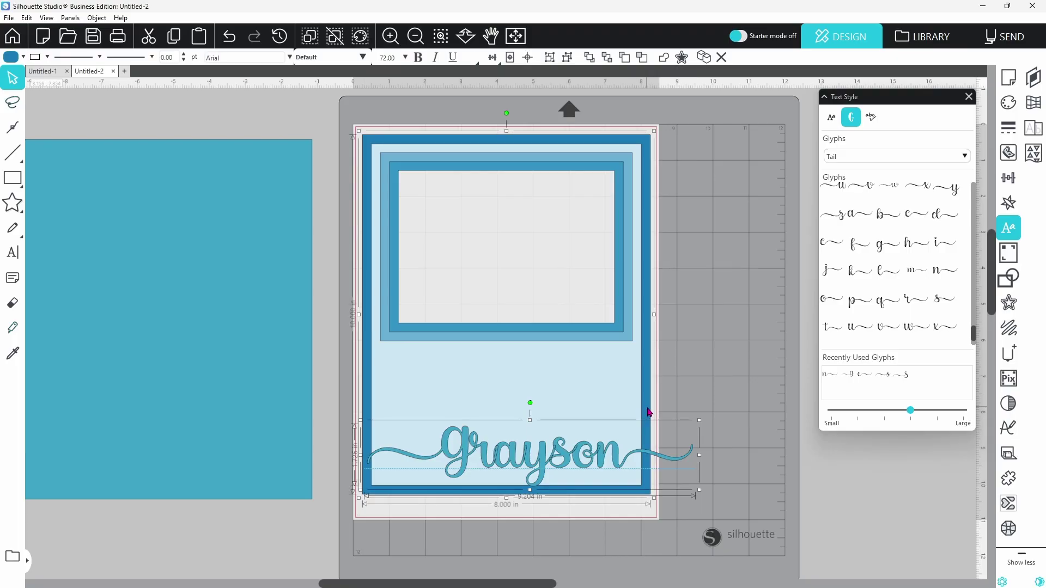
right_click(649, 412)
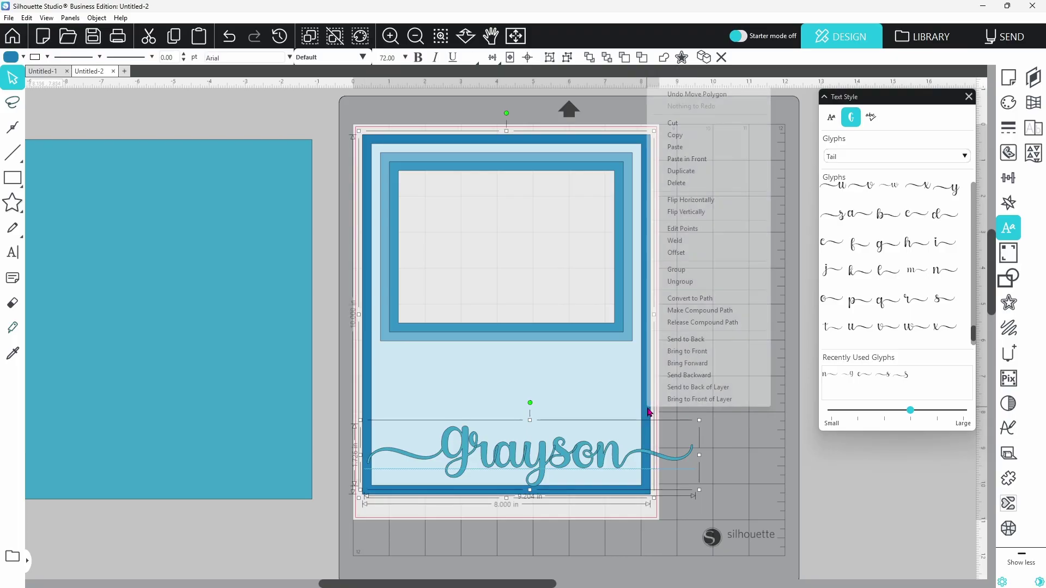
click(677, 243)
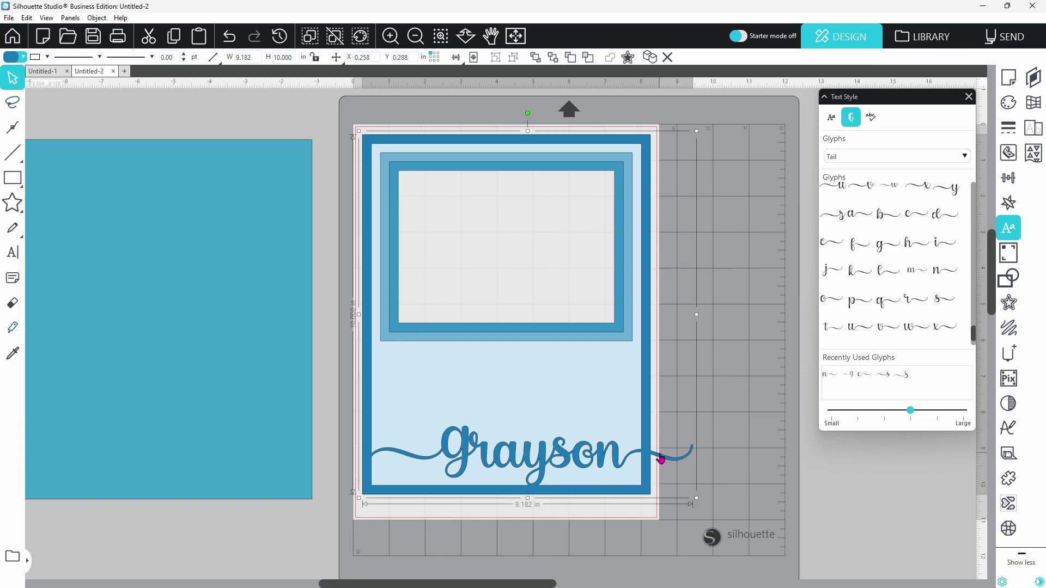
click(444, 39)
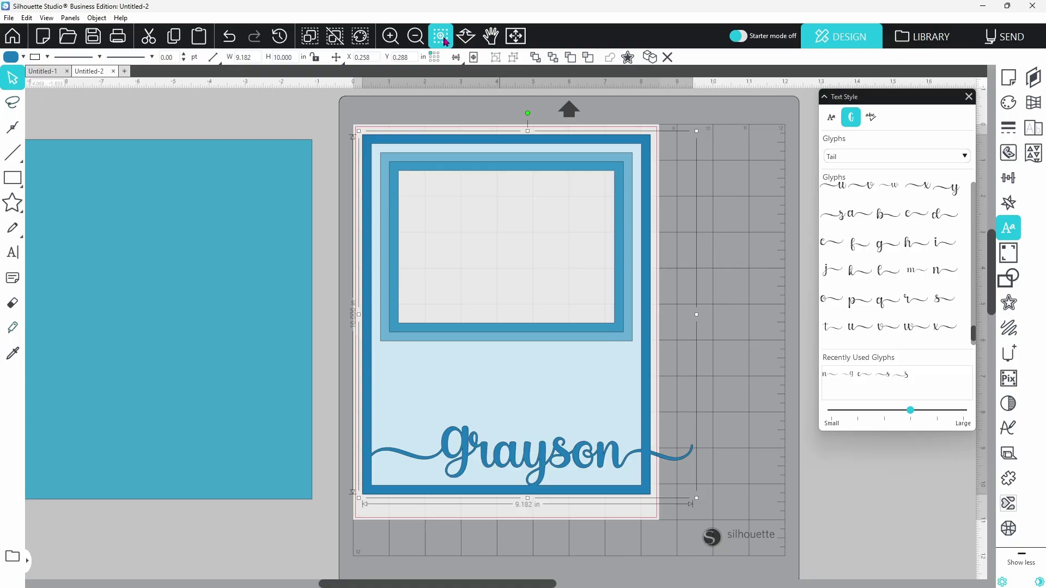
- Zoom in on Grayson's tail and delete the cut-off tail piece beyond the frame
click(654, 457)
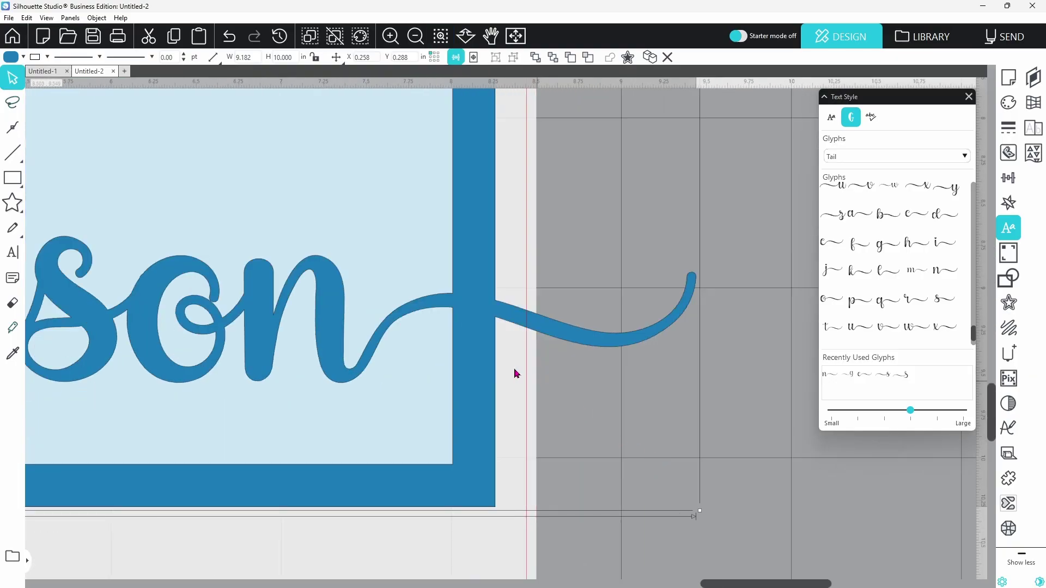
click(17, 305)
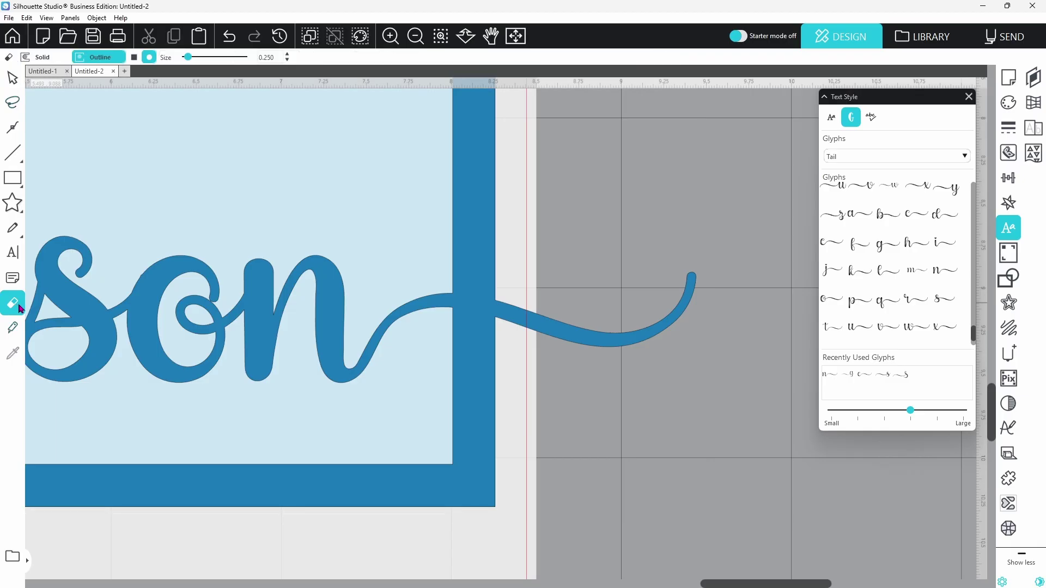
click(519, 316)
right_click(550, 322)
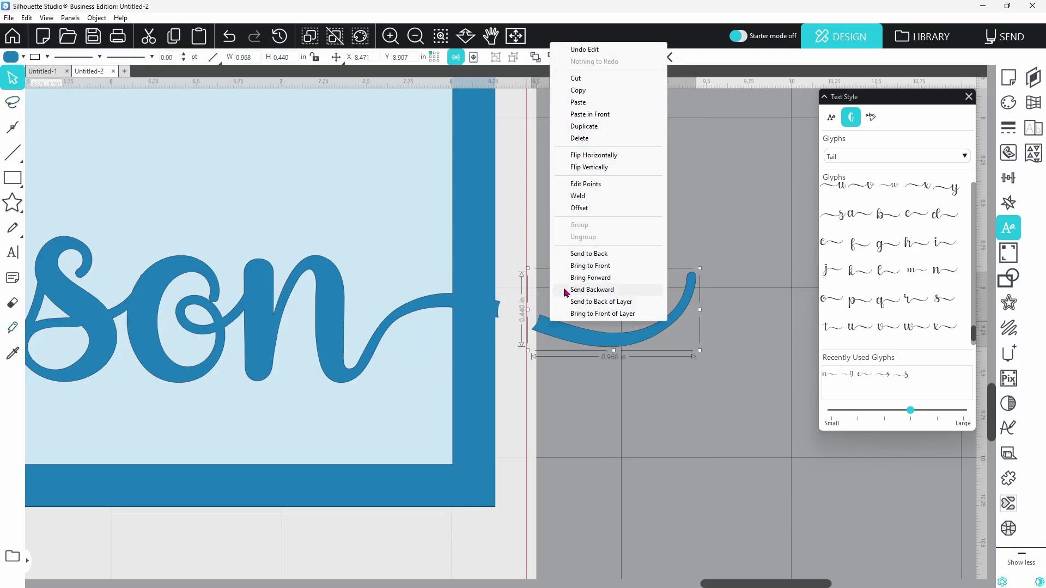
click(574, 141)
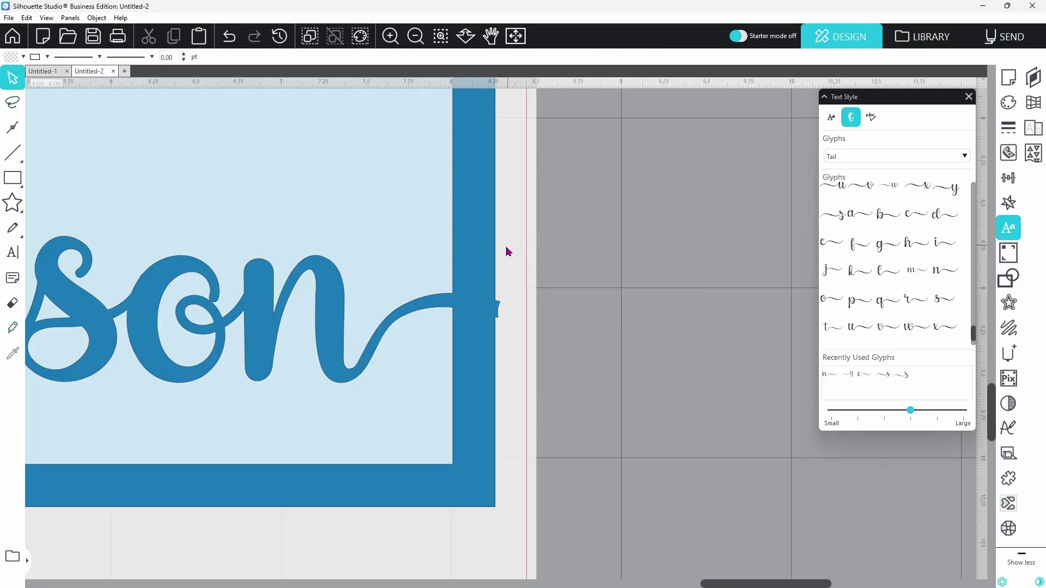
- Edit Grayson's points and delete the stray nodes at the frame edge, leaving 237 nodes
double_click(471, 260)
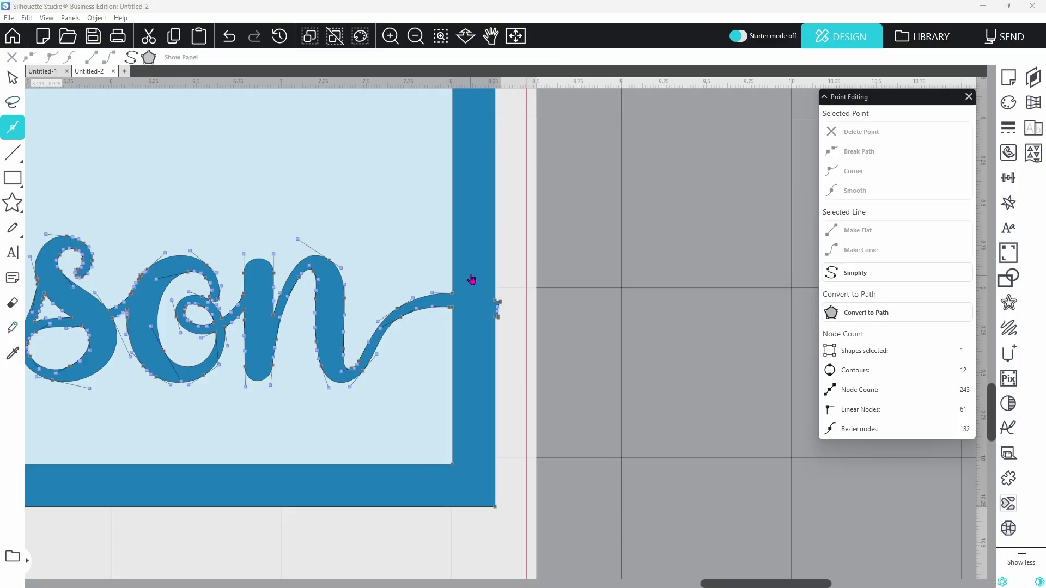
click(497, 303)
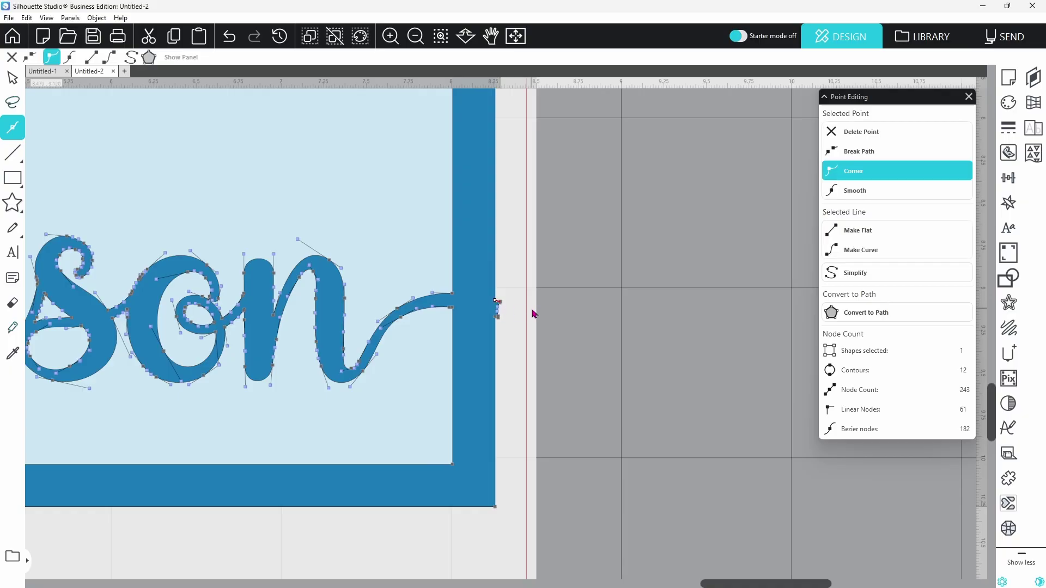
key(Delete)
key(Delete)
key(Delete)
key(Delete)
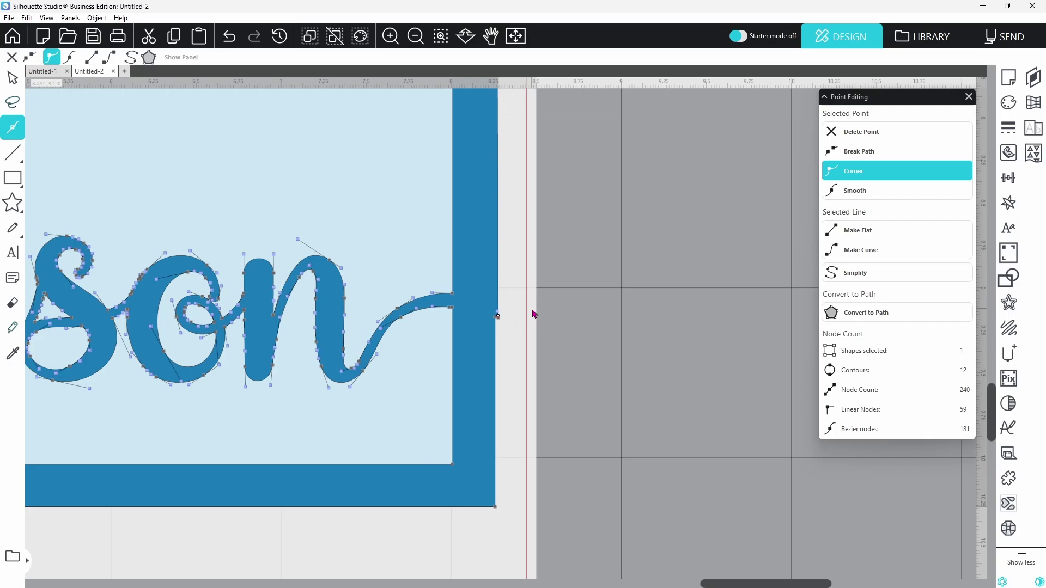
key(Delete)
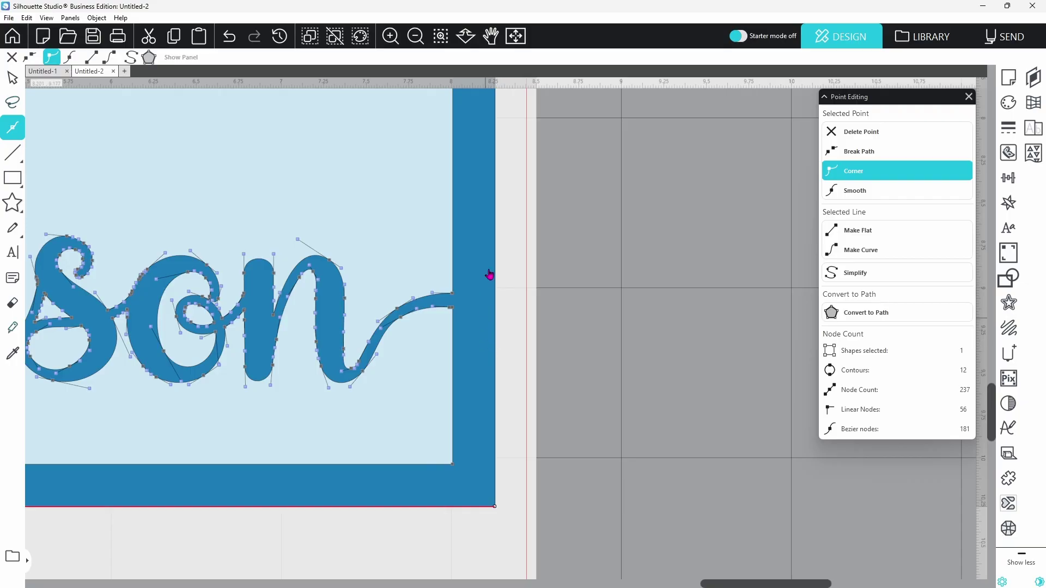
scroll(693, 304, down, 5)
click(695, 370)
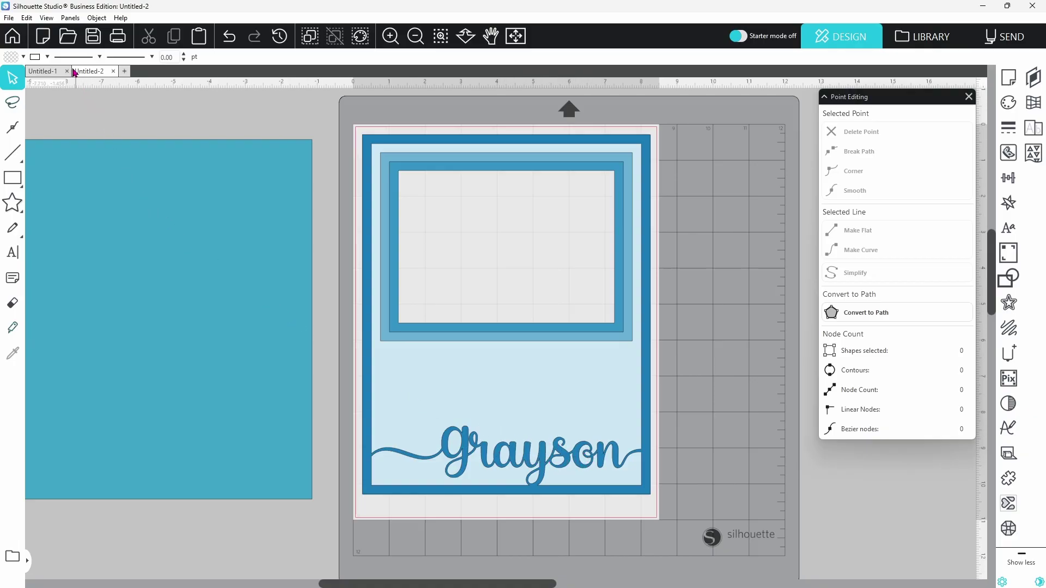
- Merge the Baby Feet 06 design from the Downloads Baby-Feet-SVG folder into the project
click(9, 18)
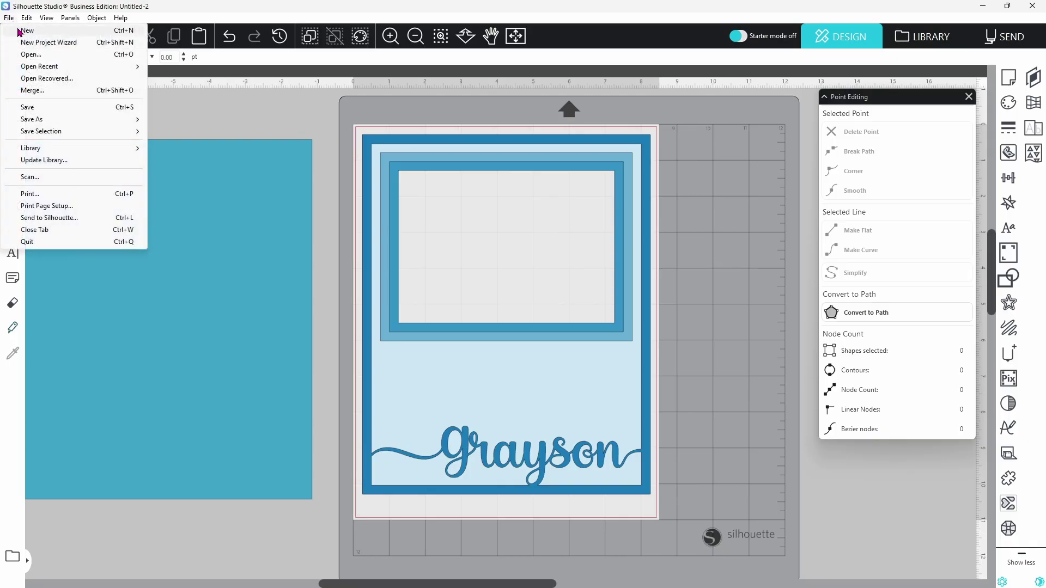
click(41, 93)
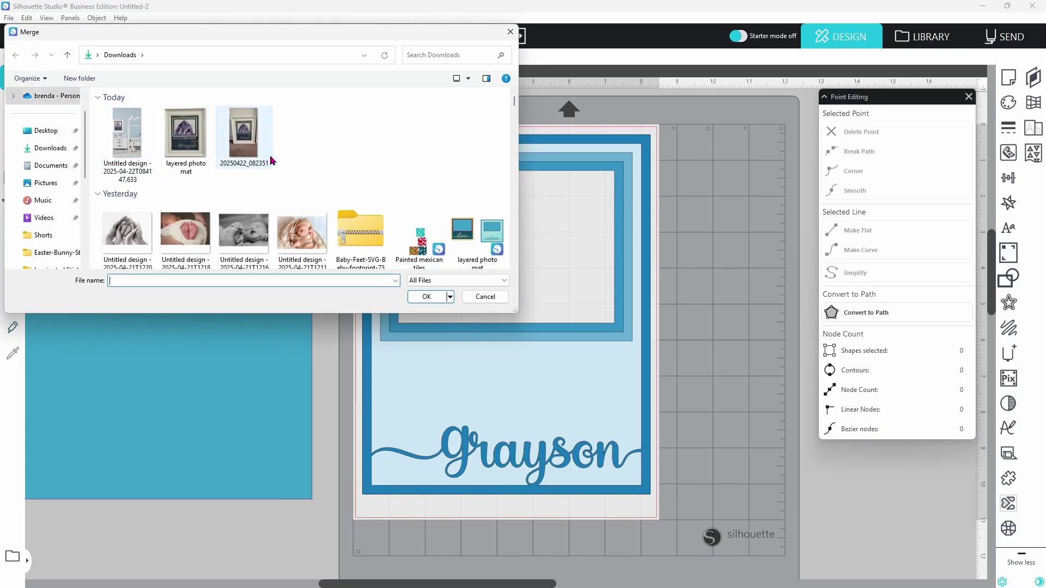
scroll(283, 168, down, 6)
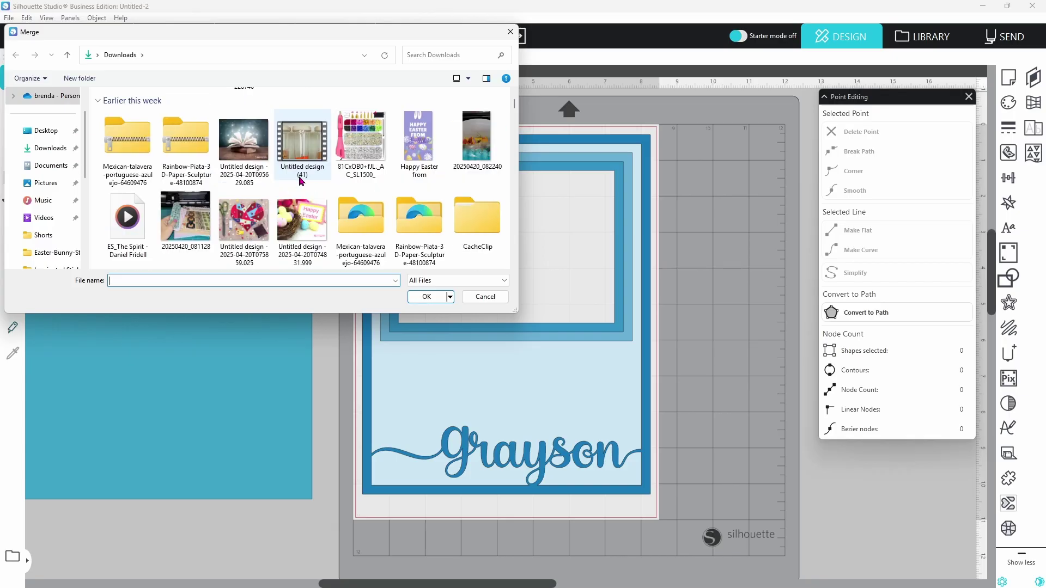
scroll(301, 180, up, 3)
double_click(244, 209)
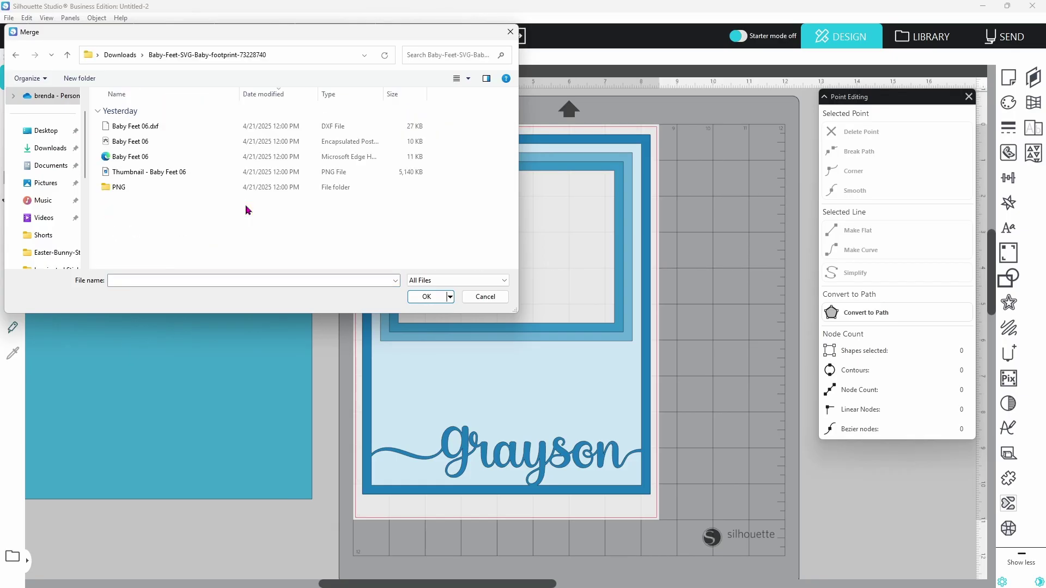
double_click(120, 161)
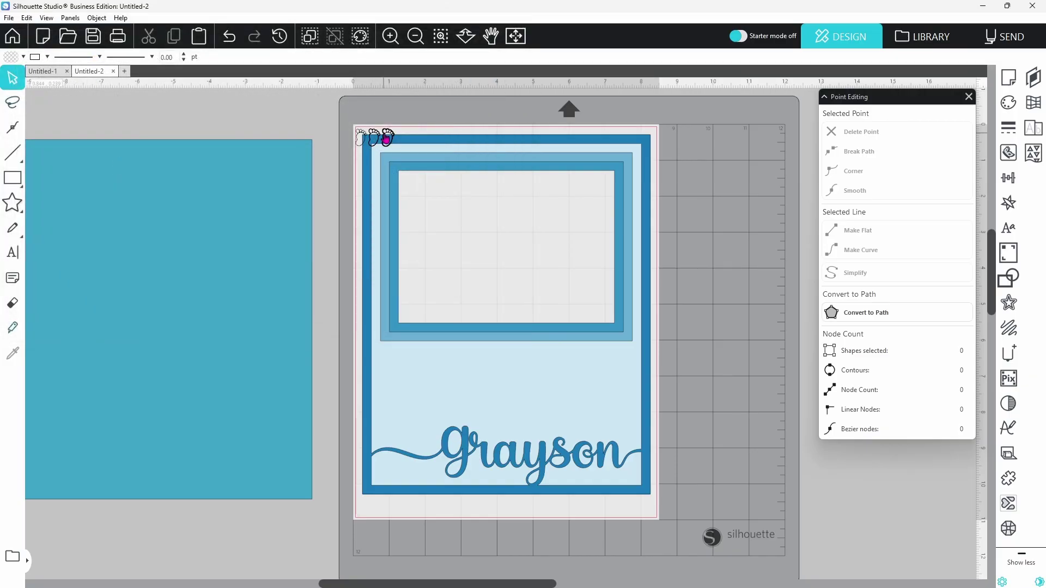
- Enlarge the baby-feet group to 3.590 × 1.728 in and park it right of the mat
drag(388, 137, 470, 334)
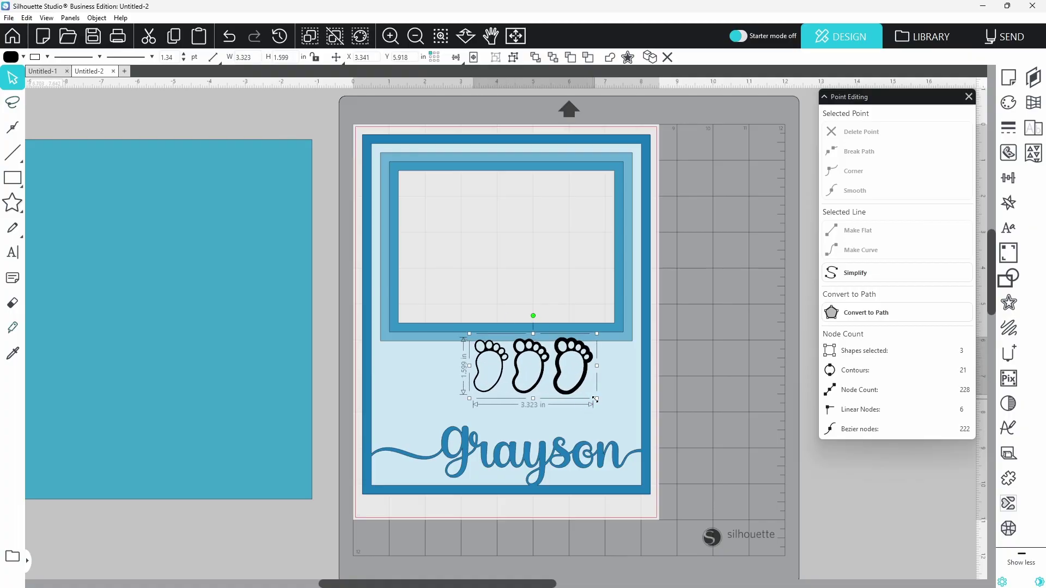
drag(599, 402, 628, 439)
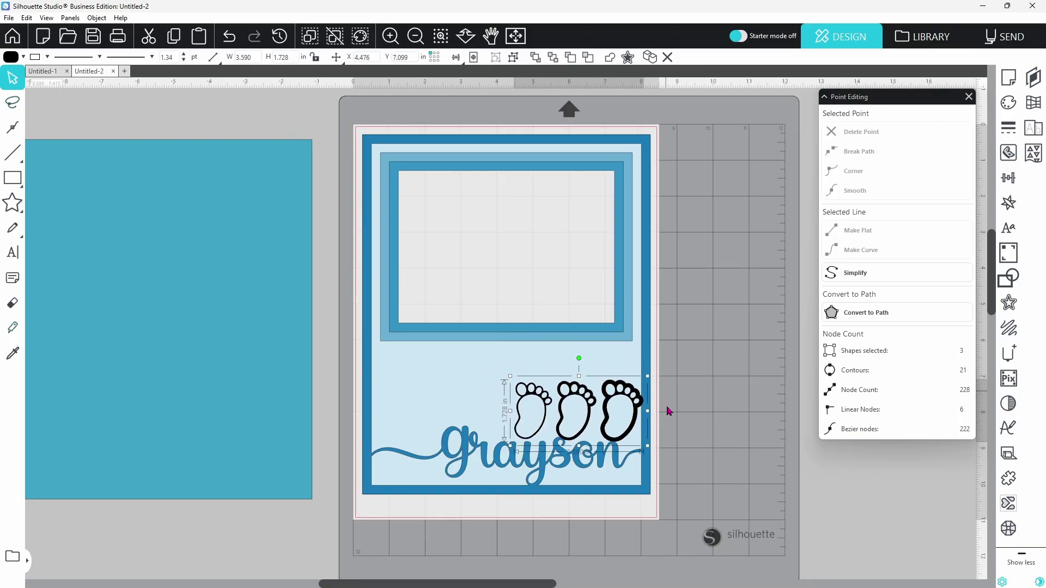
drag(525, 586, 615, 585)
drag(579, 436, 751, 362)
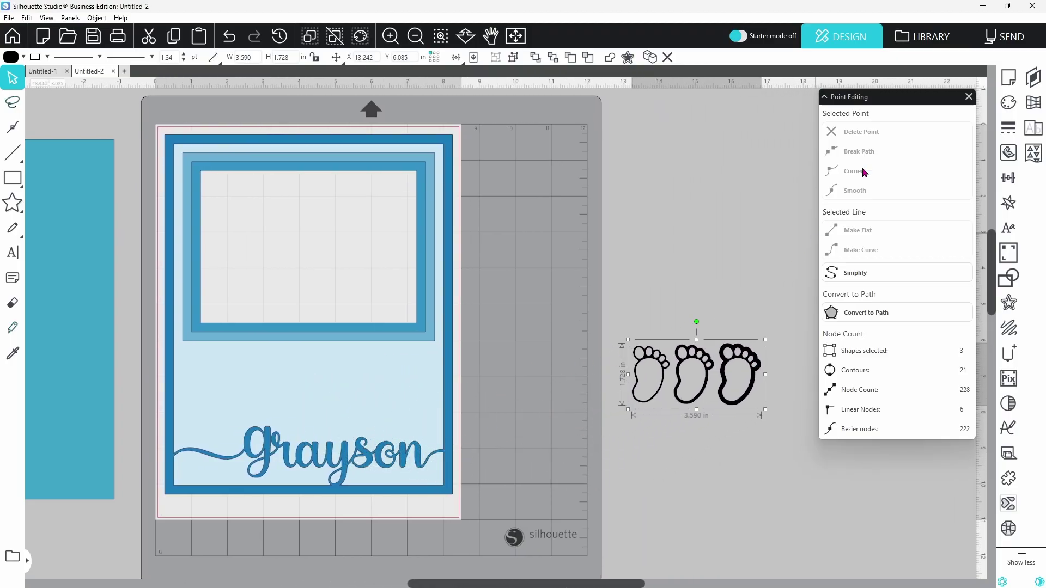
- Ungroup the feet, move one onto the mat above Grayson, and delete the other two
click(970, 98)
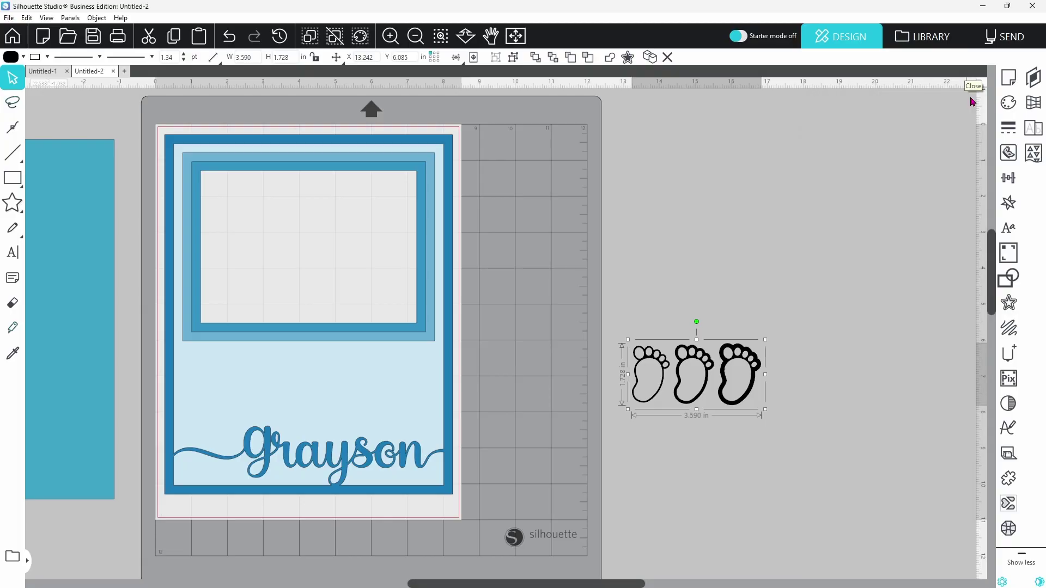
right_click(750, 379)
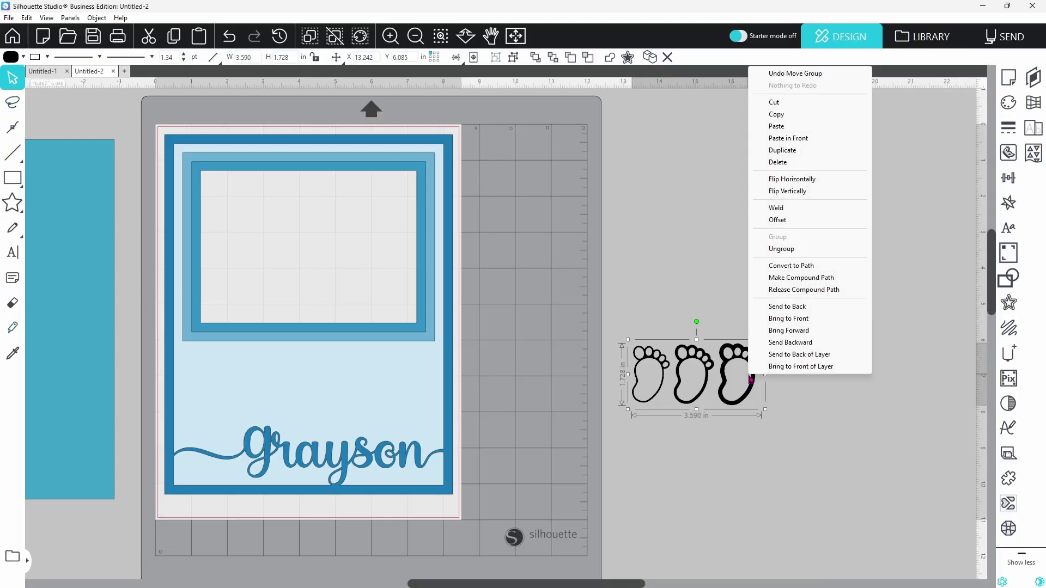
click(781, 248)
drag(745, 354, 443, 401)
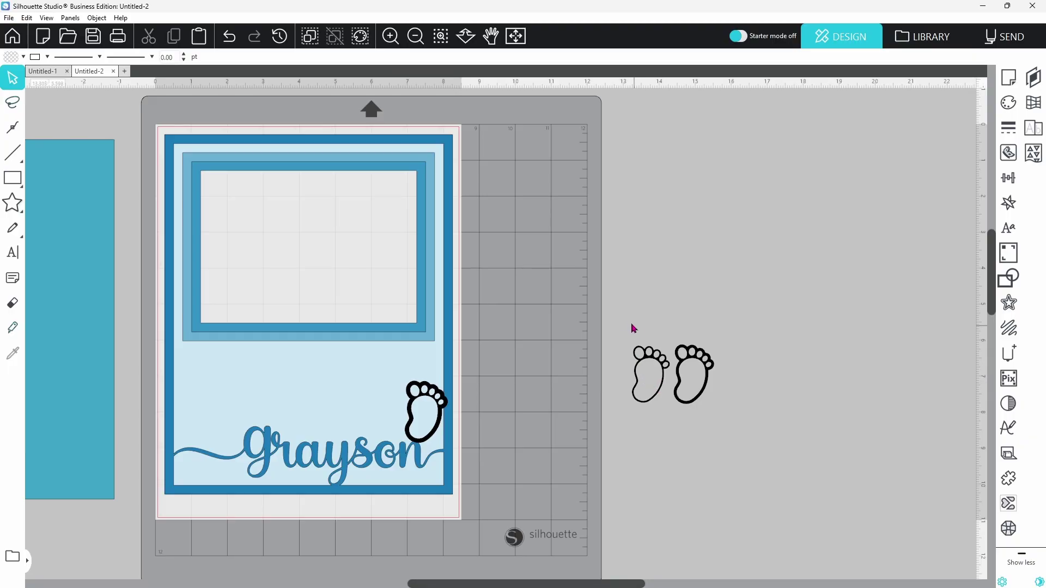
drag(619, 322, 730, 416)
right_click(690, 398)
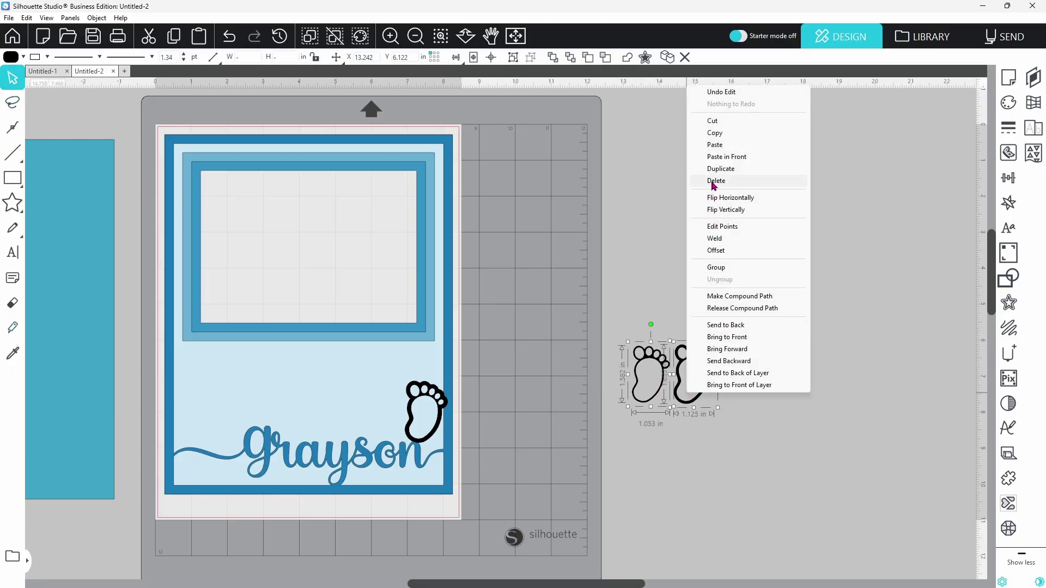
click(716, 180)
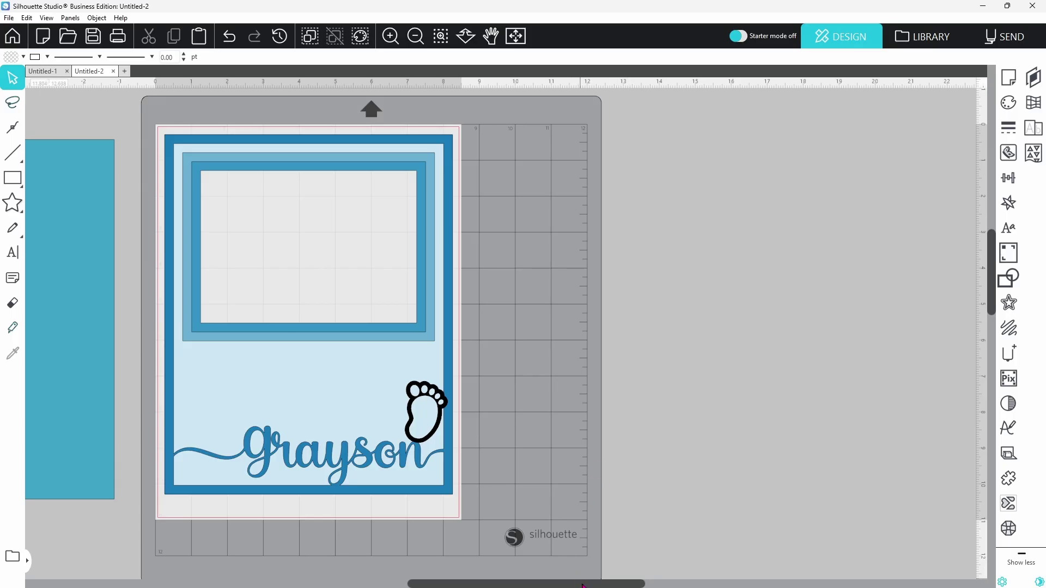
- Shrink the remaining foot to 1.073 × 1.546 in and nudge it above Grayson's tail
drag(583, 585, 486, 586)
click(662, 388)
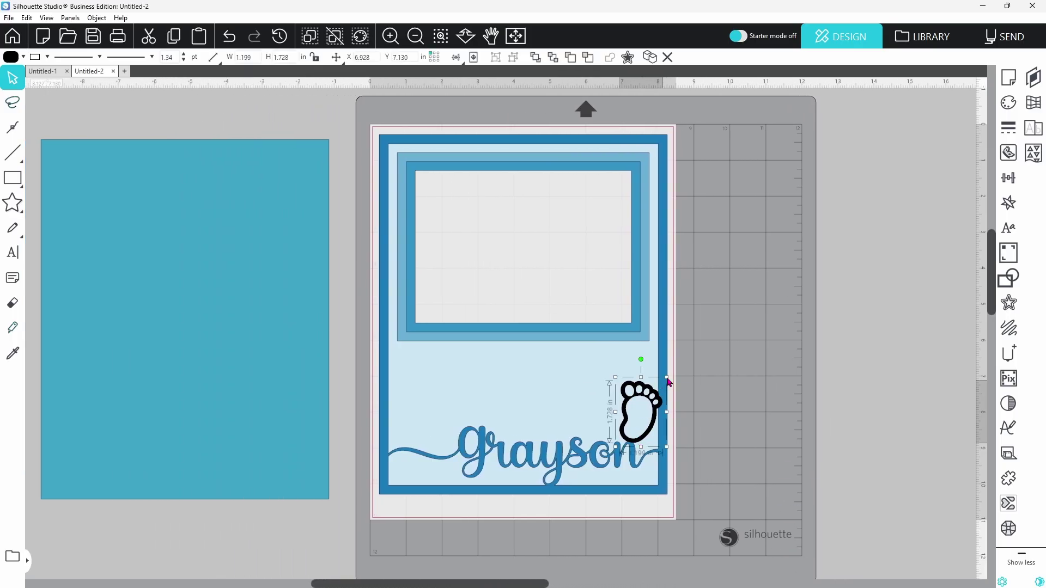
drag(669, 383, 665, 389)
drag(654, 426, 656, 421)
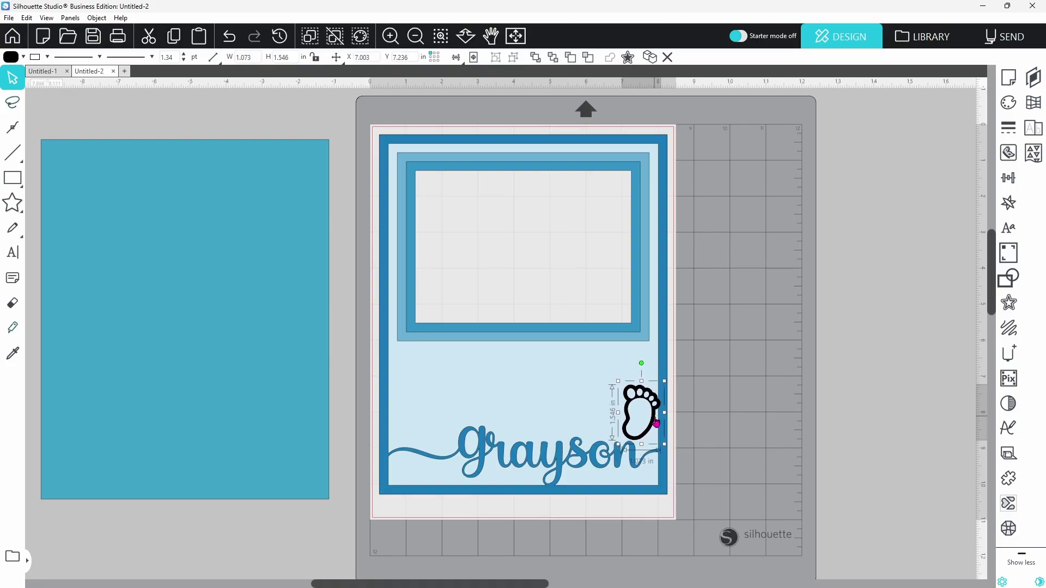
- Duplicate the foot, mirror the copy, and place it beside the original as a pair
right_click(656, 424)
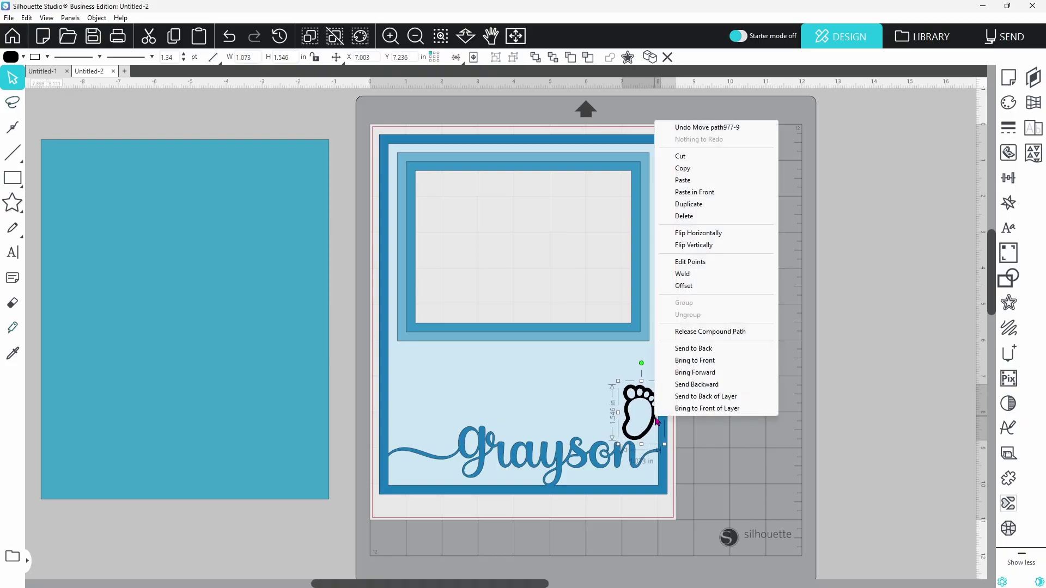
click(678, 210)
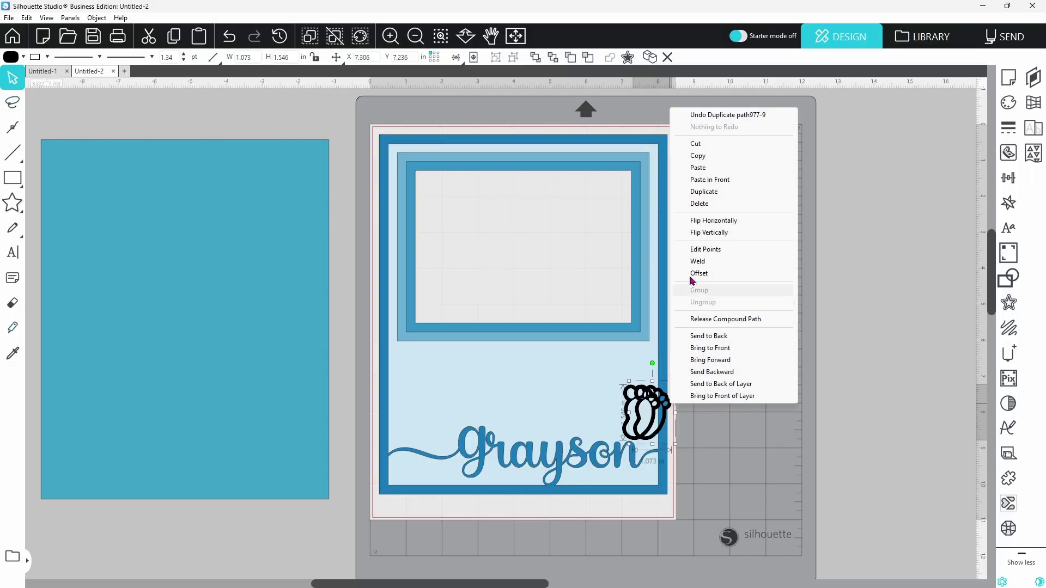
click(704, 223)
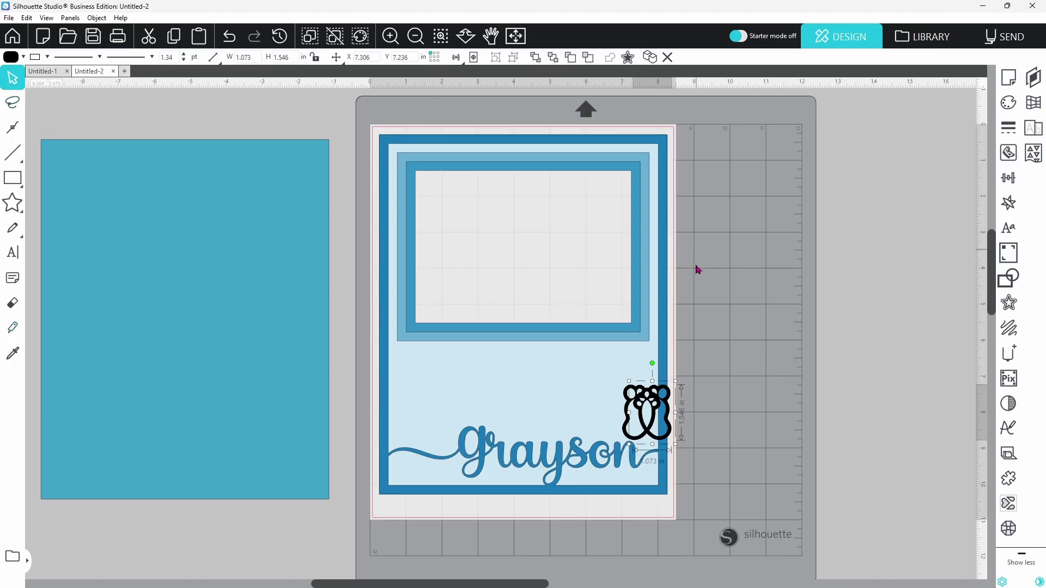
drag(672, 401, 618, 404)
click(710, 414)
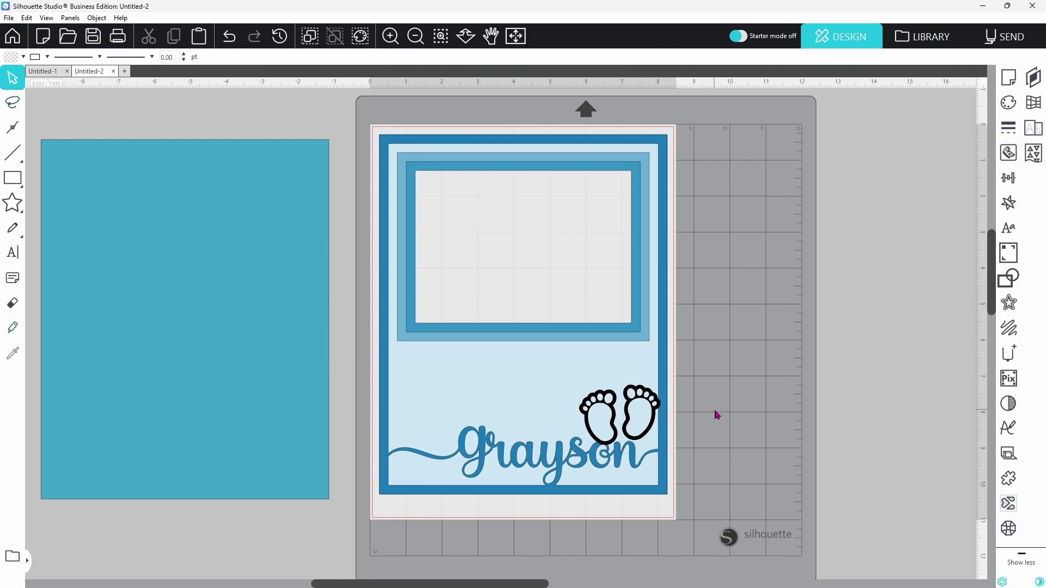
- Select both footprints plus the Grayson frame and weld them into one shape
click(612, 411)
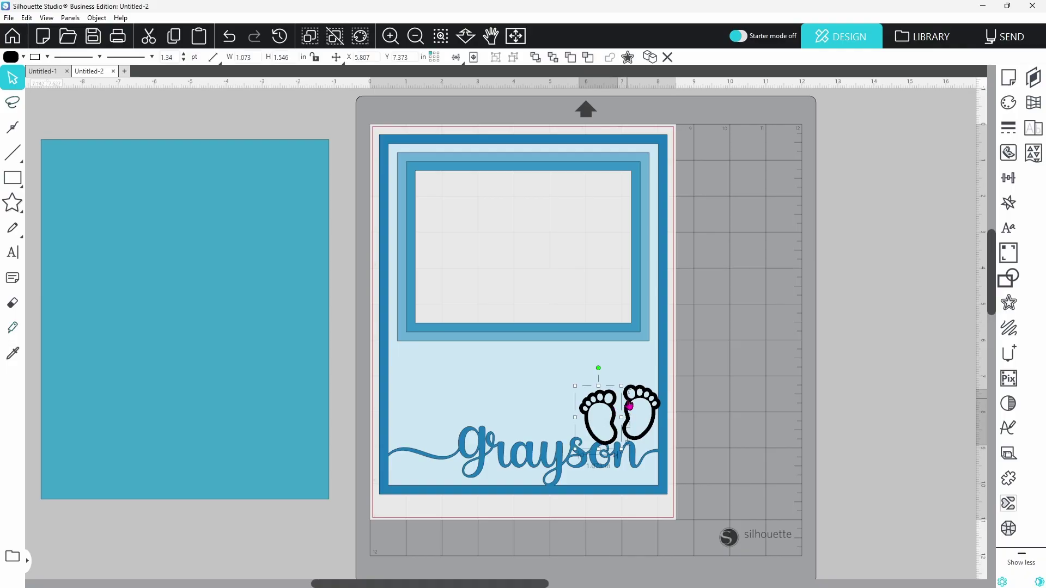
shift+click(630, 406)
shift+click(665, 380)
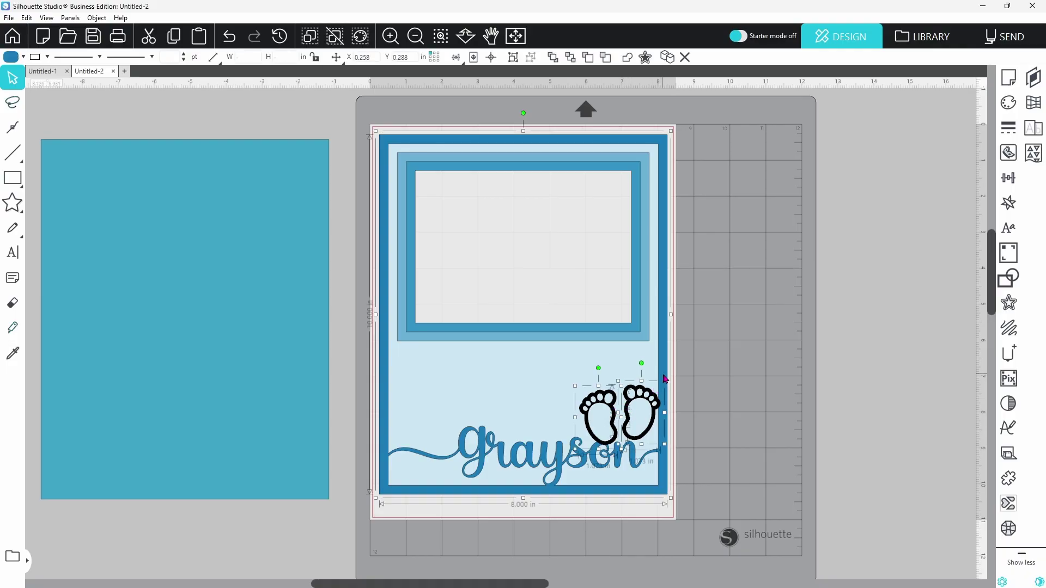
right_click(664, 380)
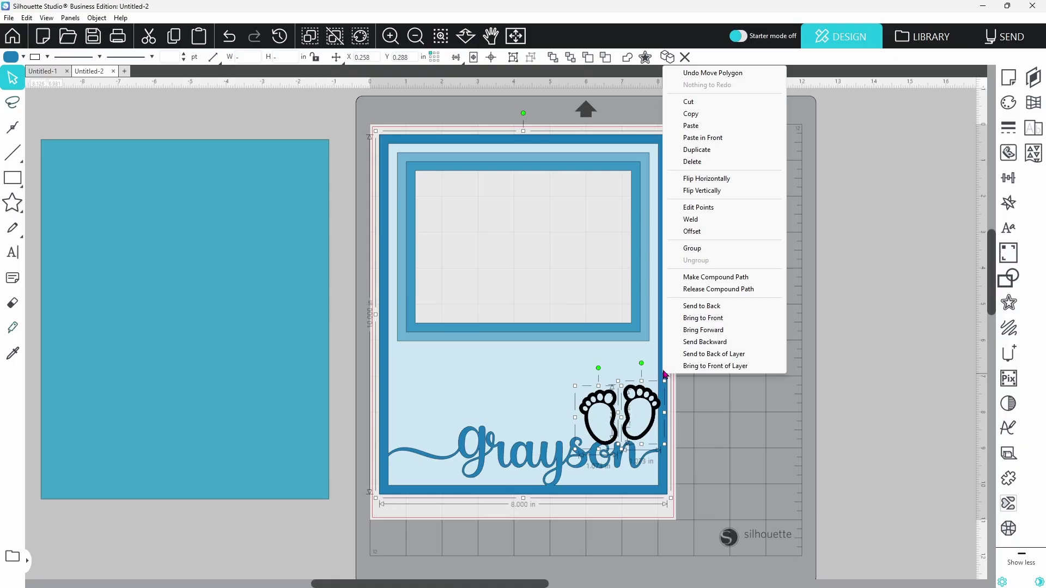
click(691, 219)
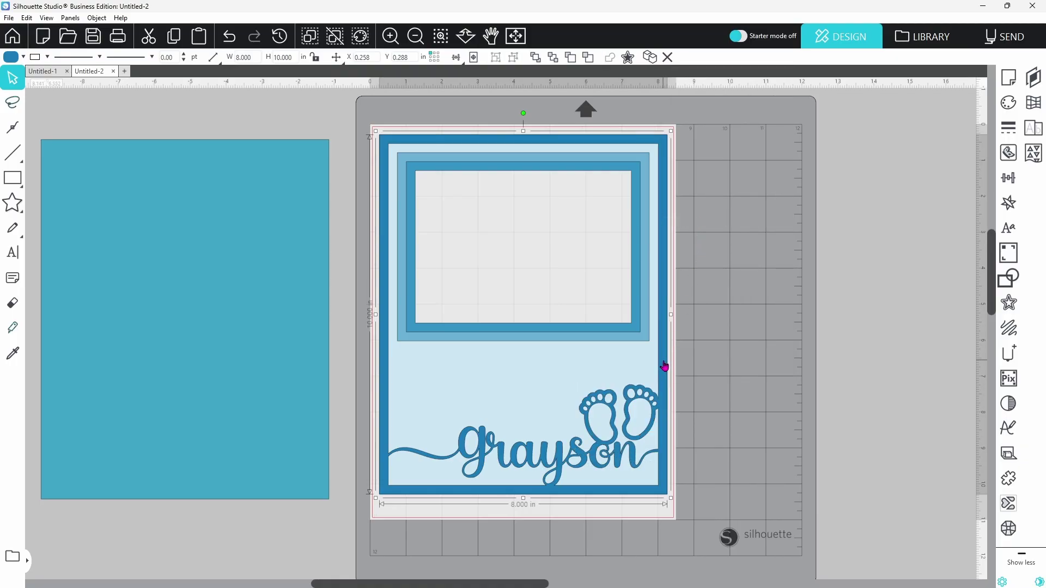
- Drag the welded Grayson-and-feet frame off the card to the right, clearing the light-blue mat
drag(665, 366, 970, 349)
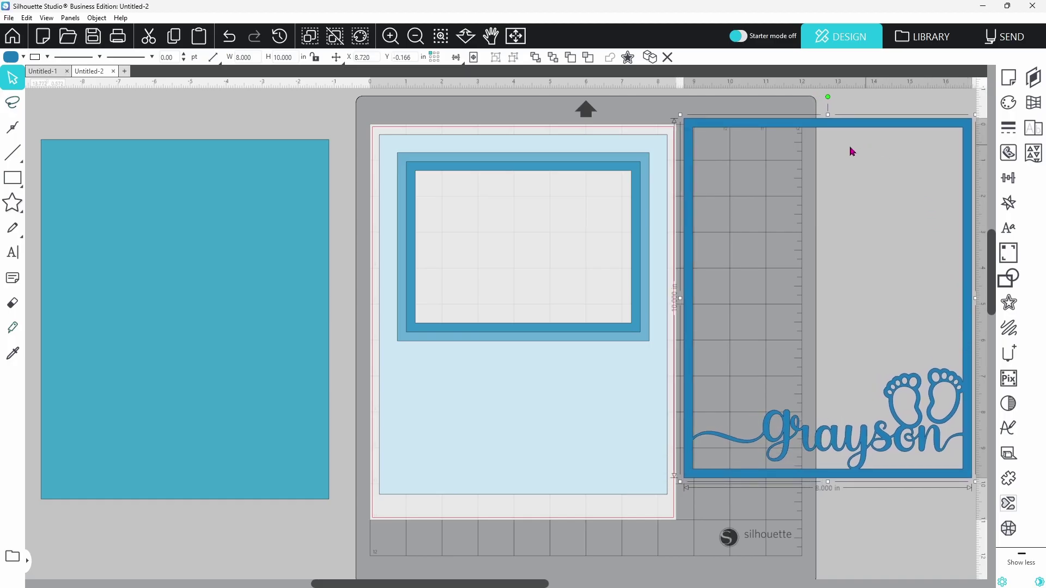
drag(866, 332, 561, 412)
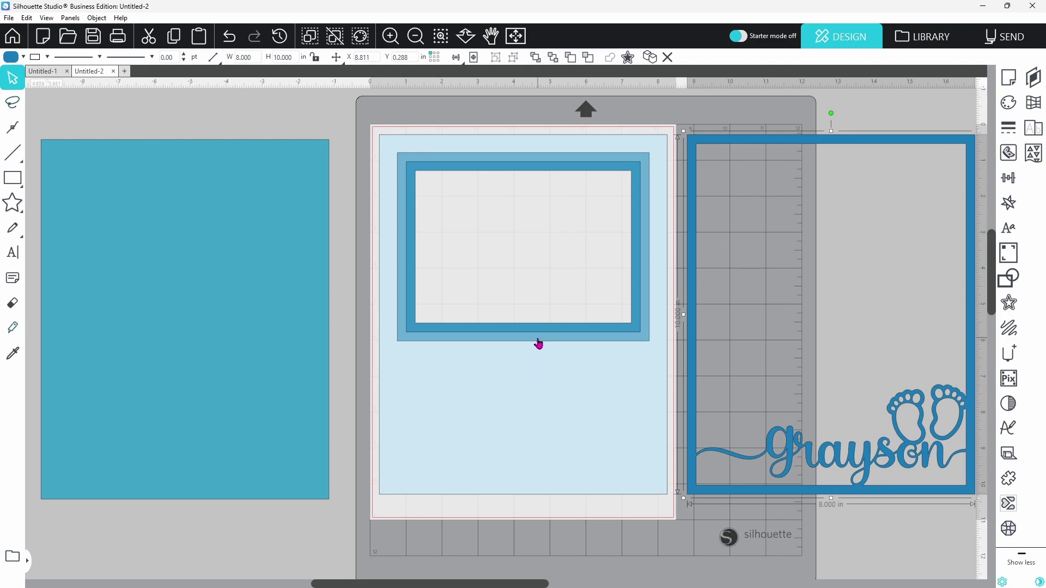
- Add 'love at first sight' under the photo window in Stencil, scaled to 6.776 in wide
click(12, 252)
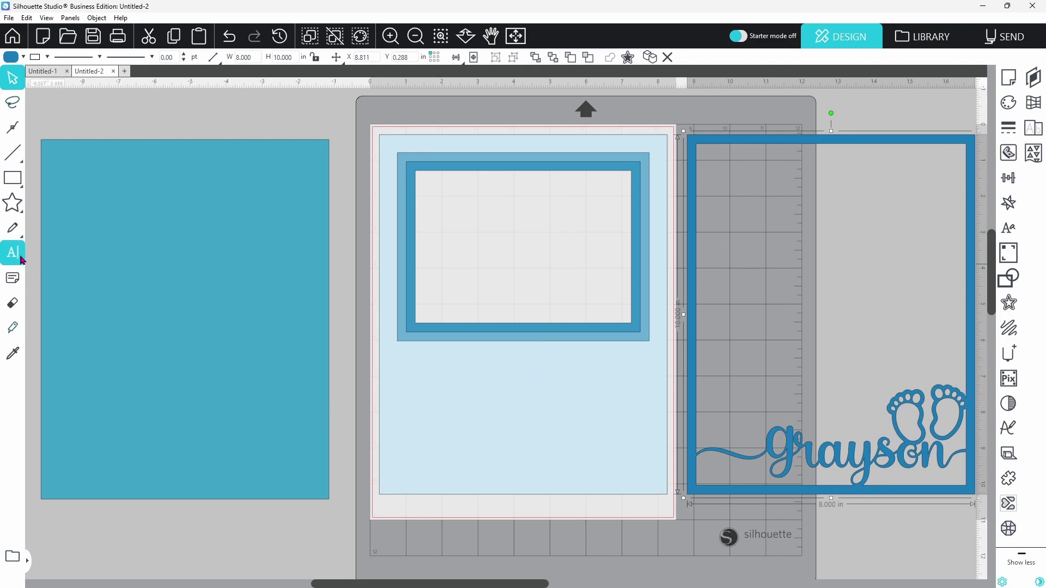
click(477, 528)
text(love at first s)
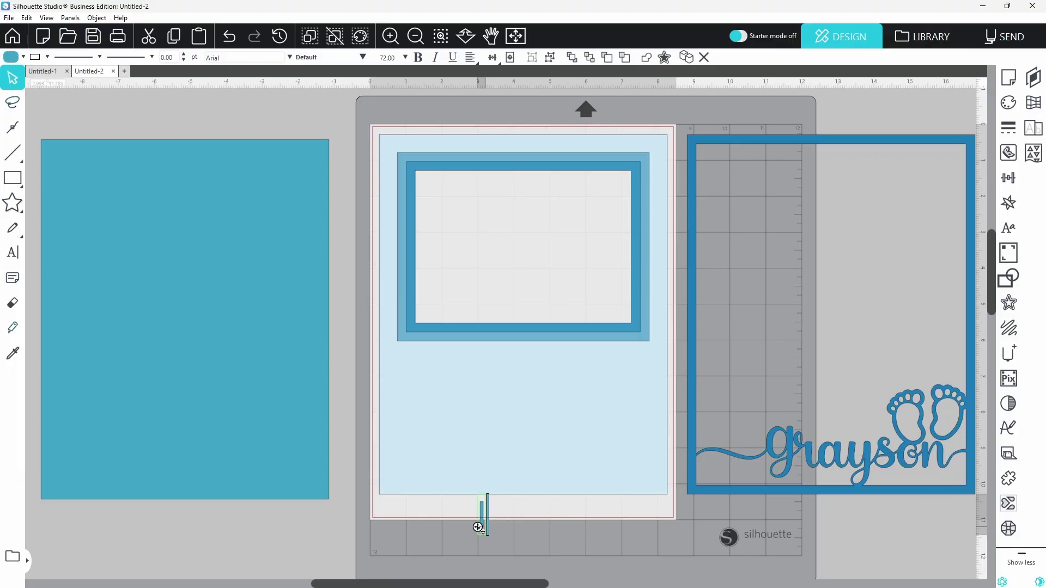
text(ight)
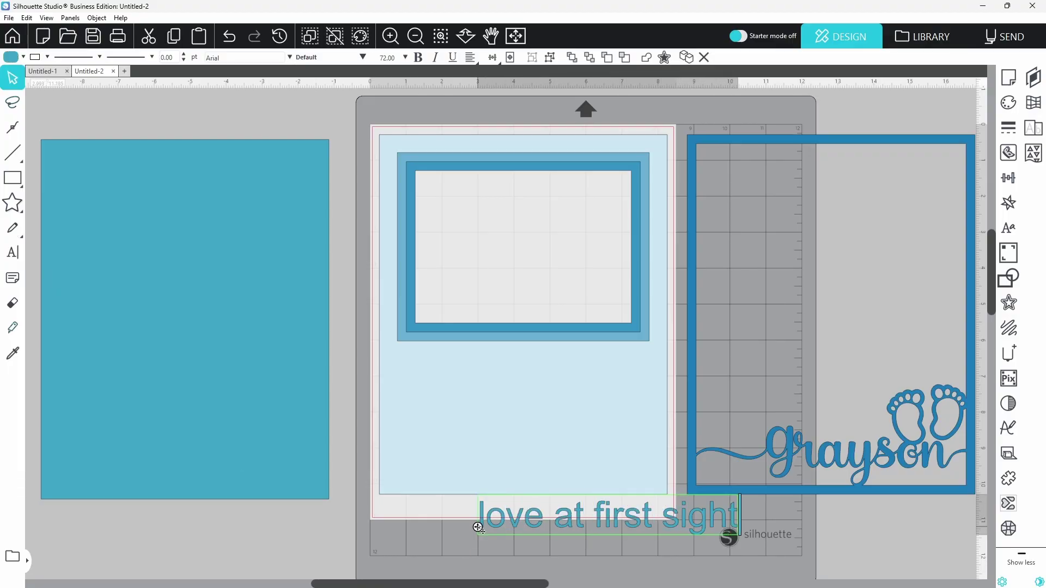
drag(624, 528, 524, 379)
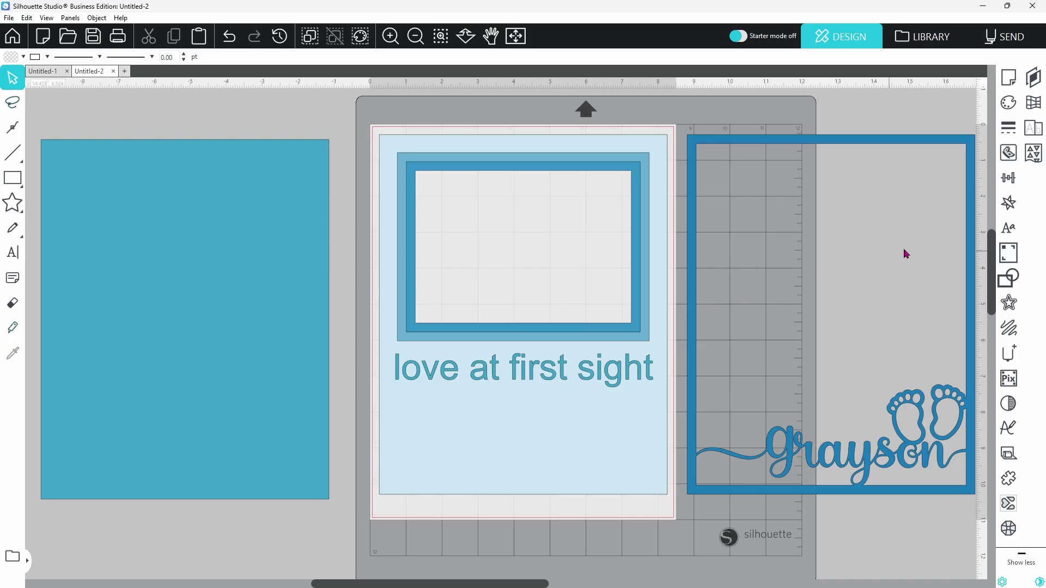
click(1009, 228)
click(841, 268)
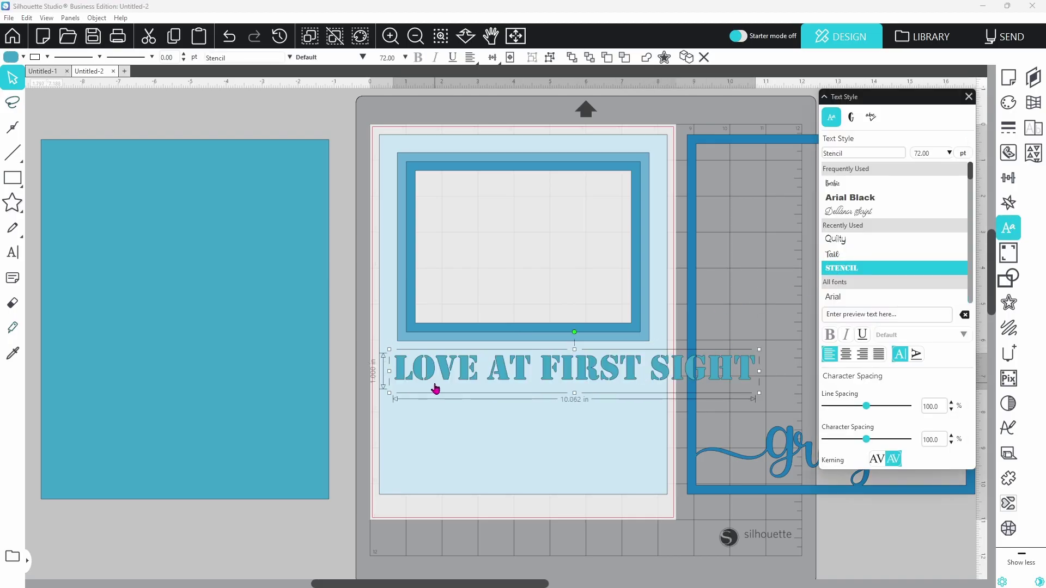
drag(759, 393, 627, 362)
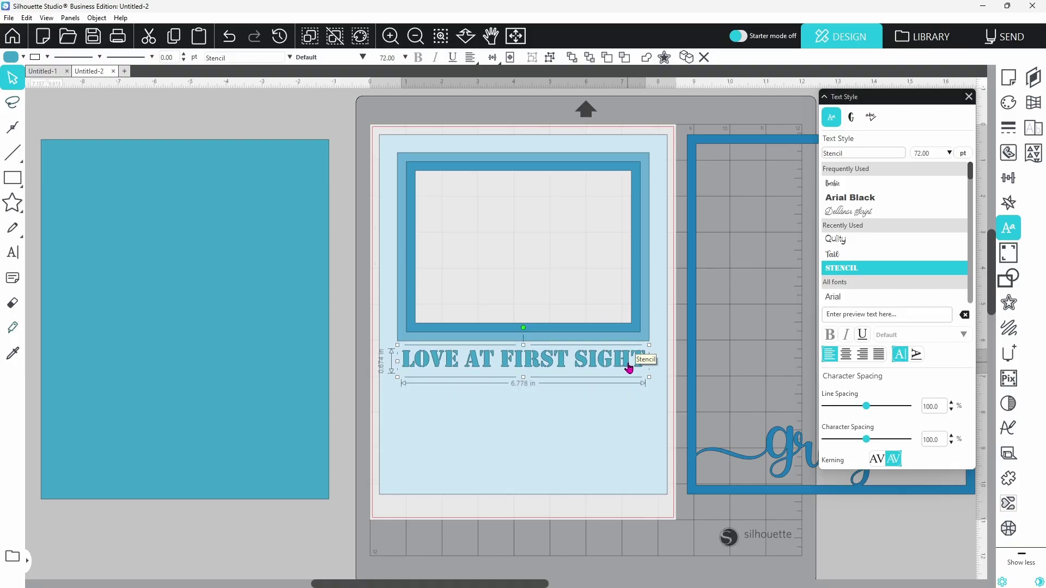
click(630, 419)
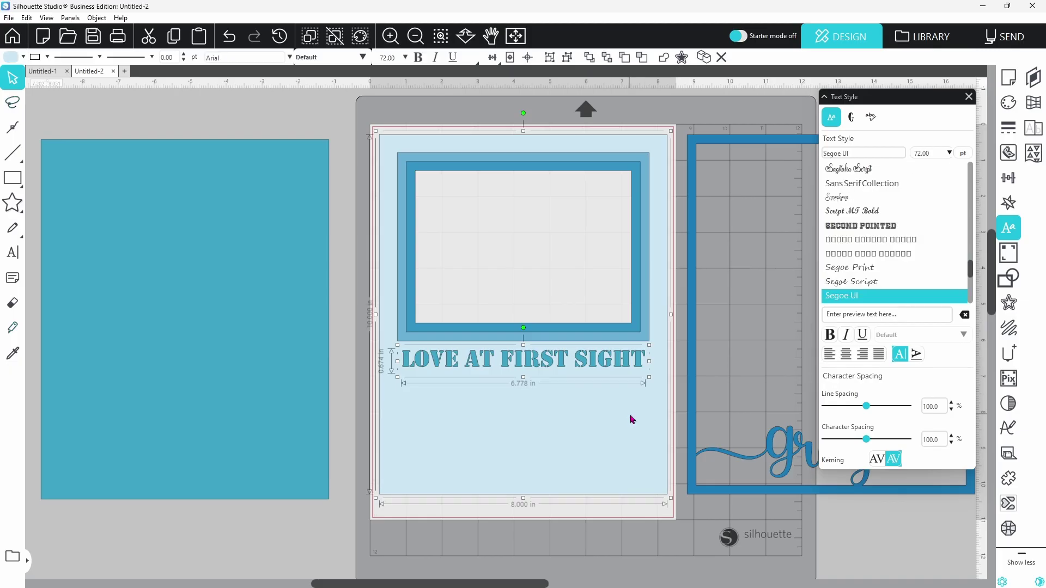
- Make the Stencil phrase and light-blue mat one 8 × 10 in compound path, moving the frame back left
right_click(630, 420)
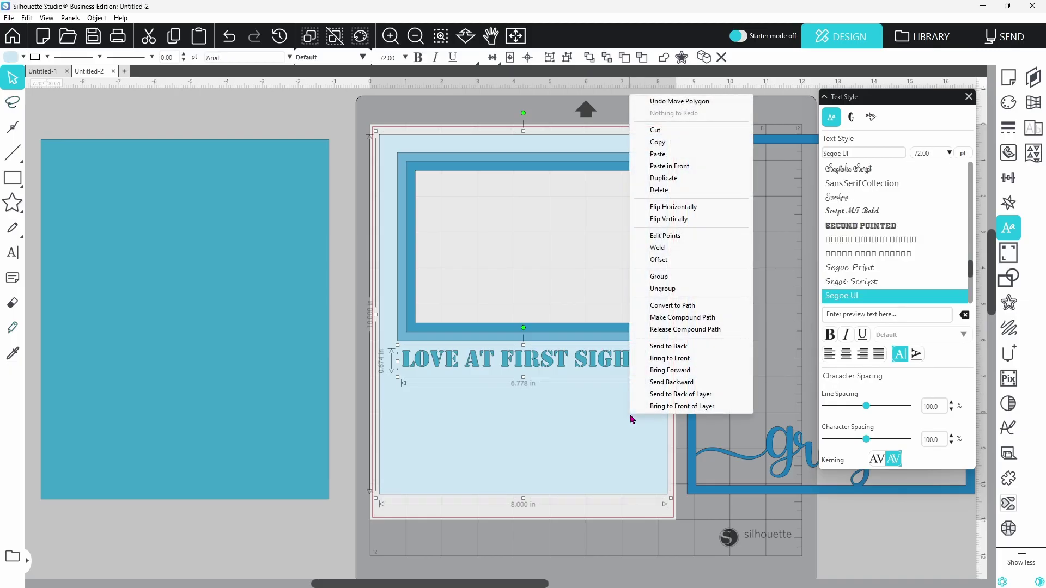
click(662, 322)
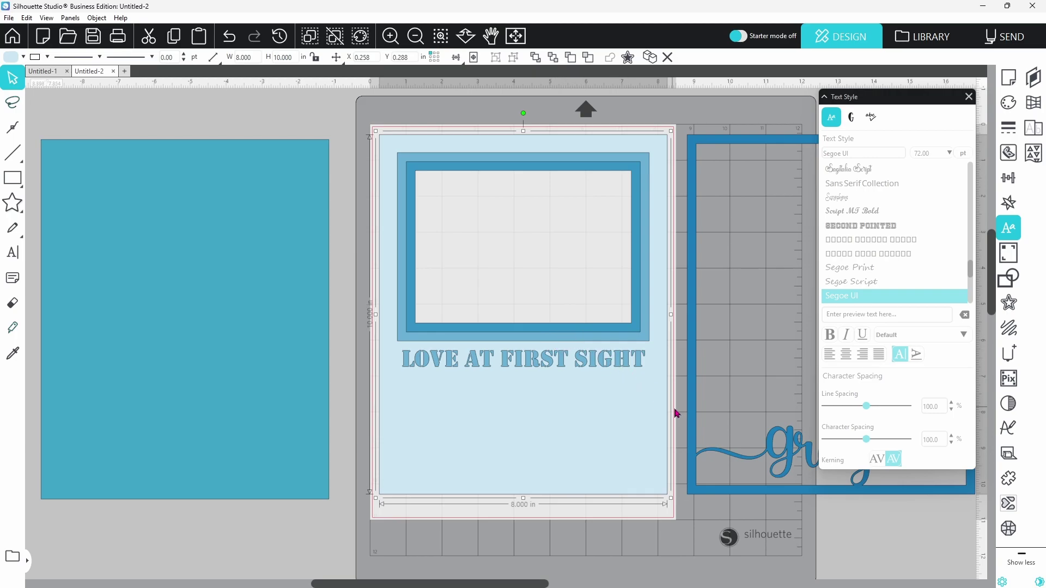
drag(692, 428, 569, 428)
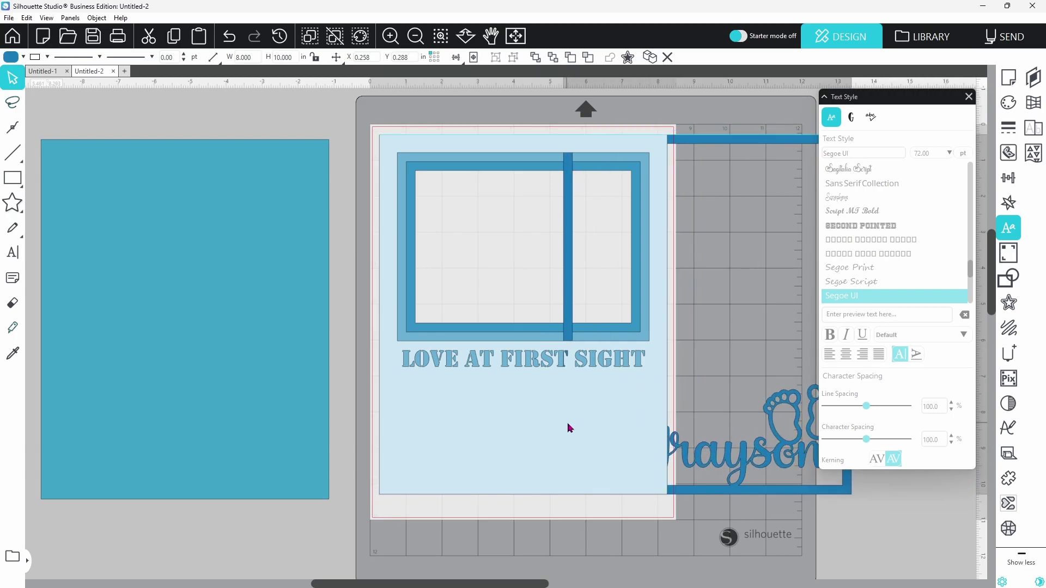
- Bring the Grayson frame to front, lay it over the stencilled mat, and group them with Ctrl+G
click(682, 294)
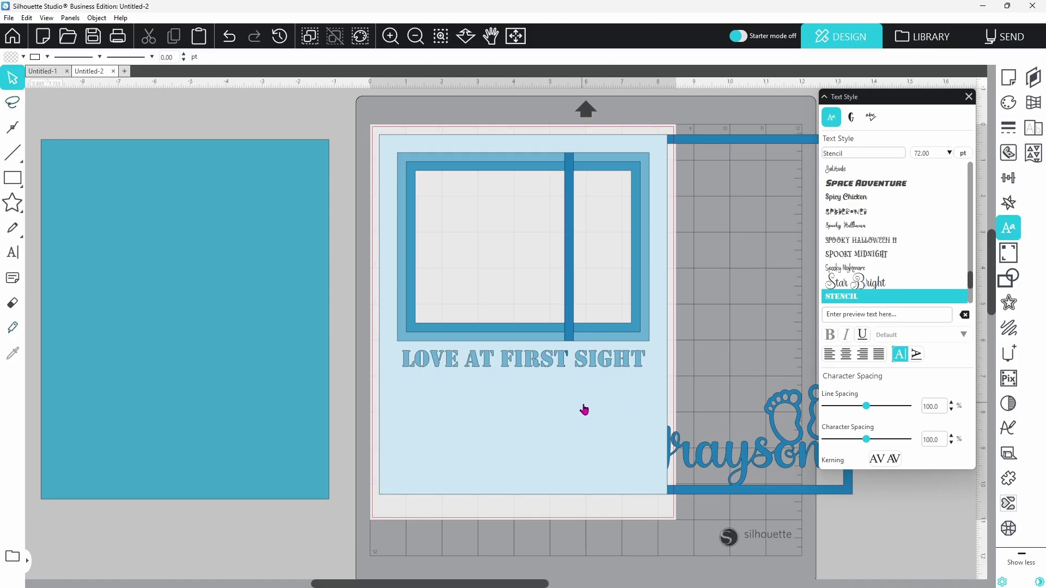
right_click(717, 148)
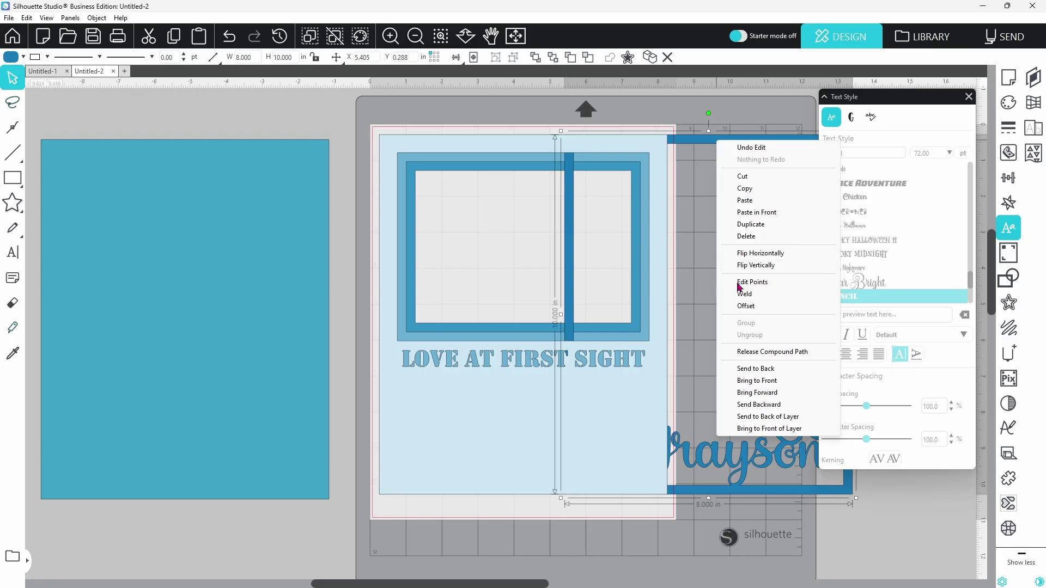
click(752, 381)
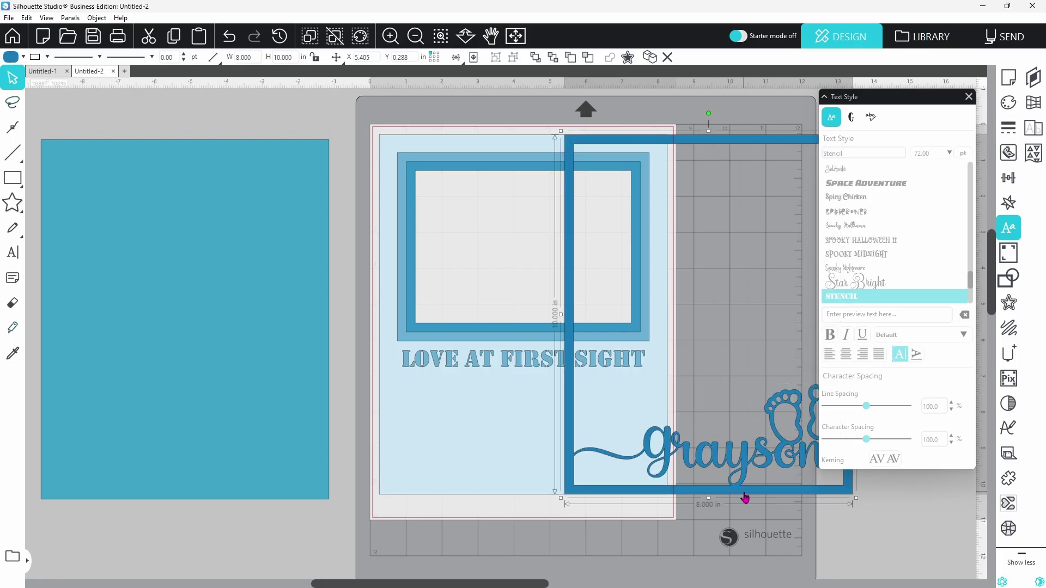
drag(743, 497, 554, 494)
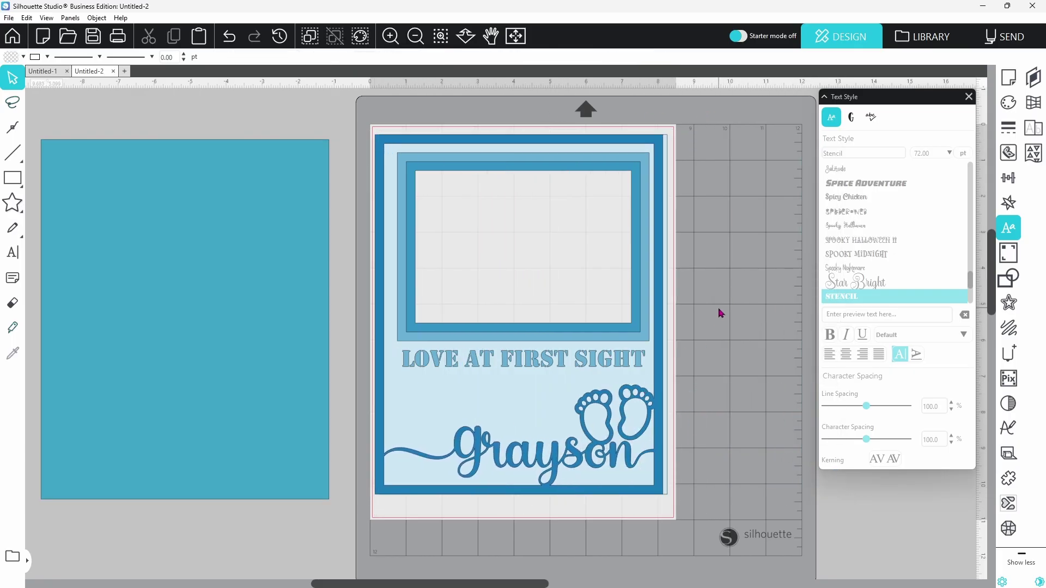
shift+click(674, 365)
key(ctrl+g)
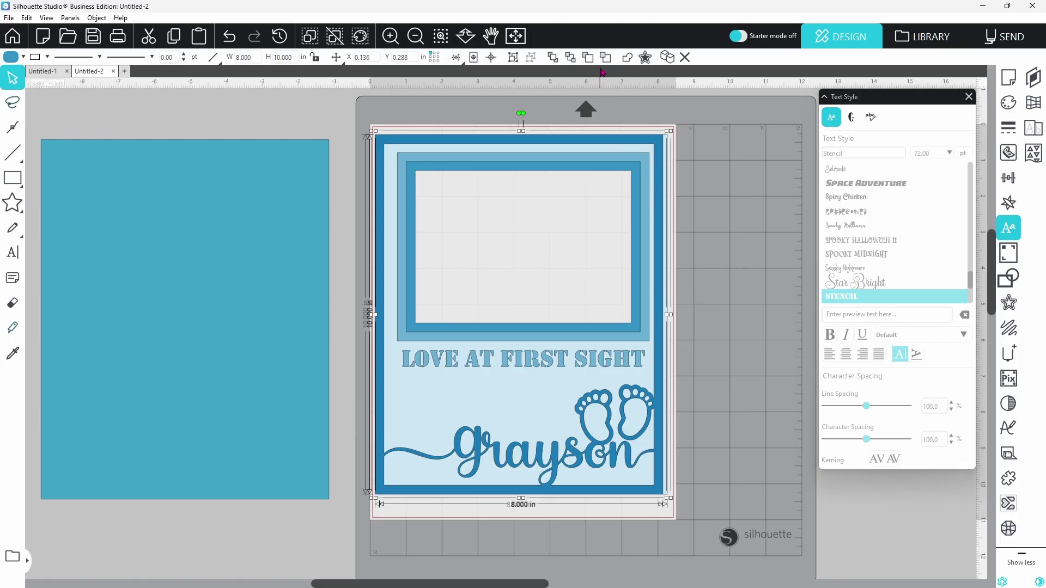
click(732, 228)
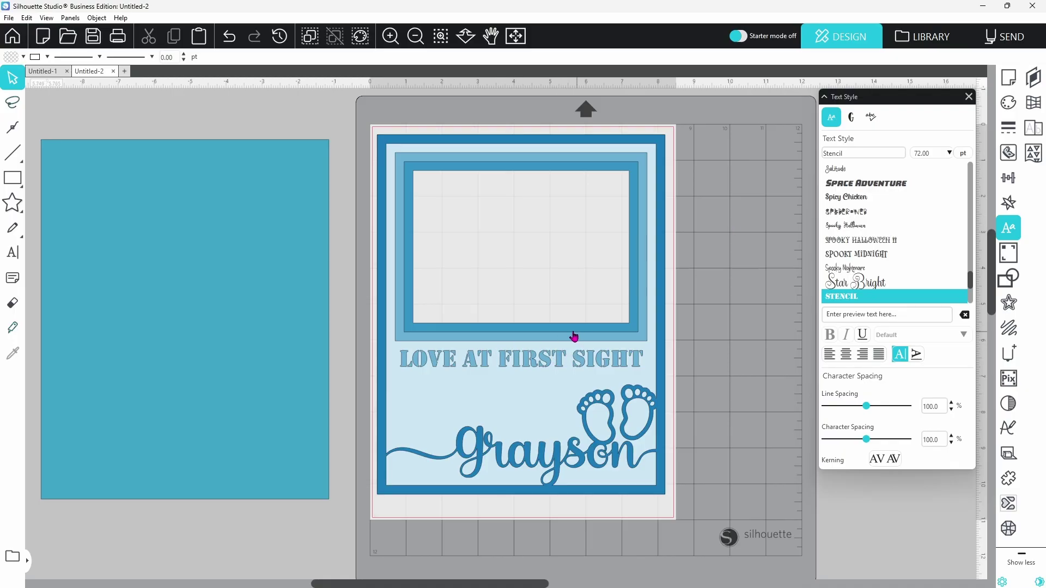
- Move the teal 8 × 10 in rectangle behind the card so teal fills the photo window
drag(231, 416, 569, 408)
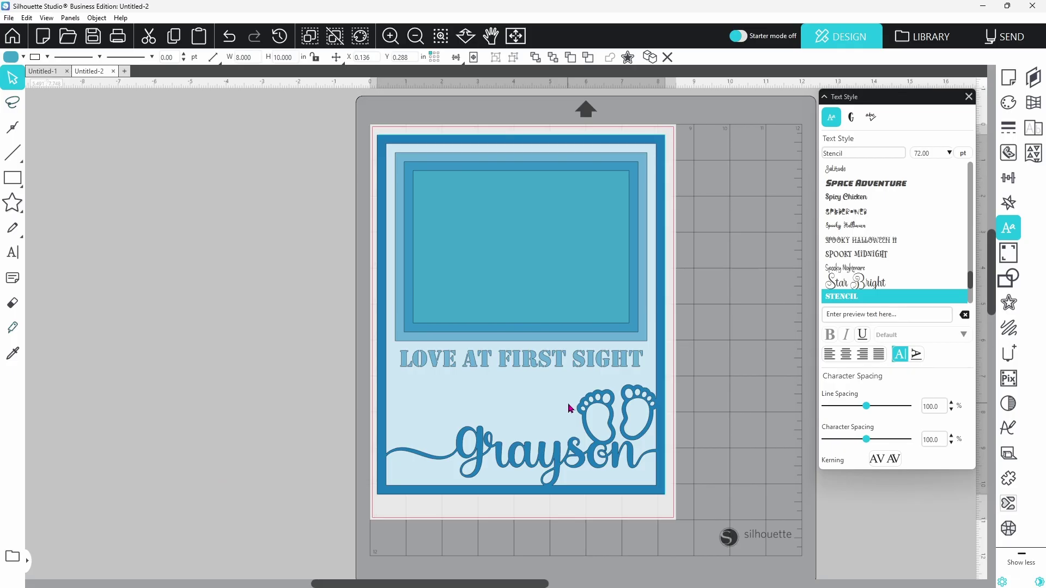
click(710, 380)
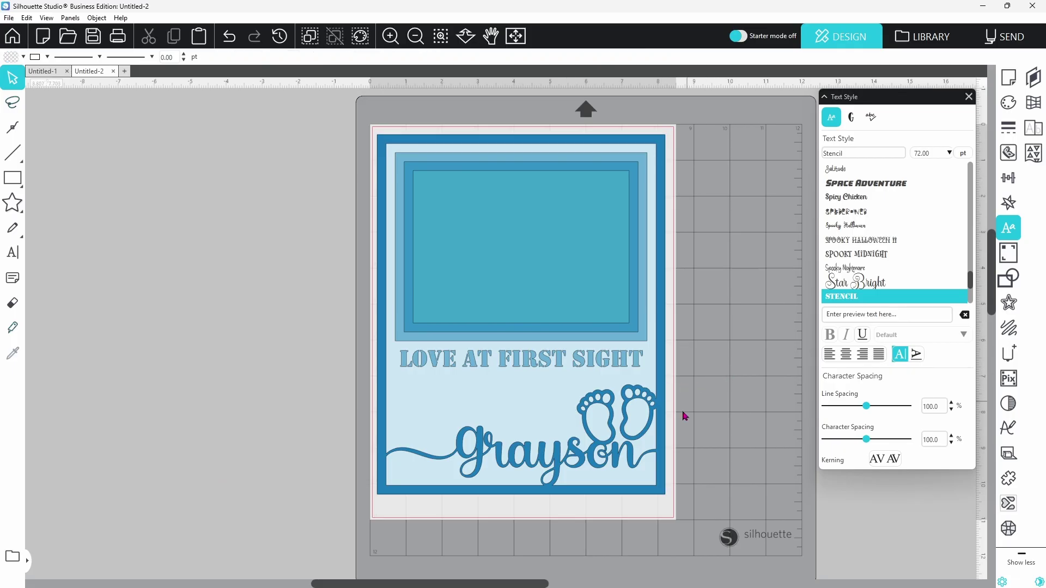